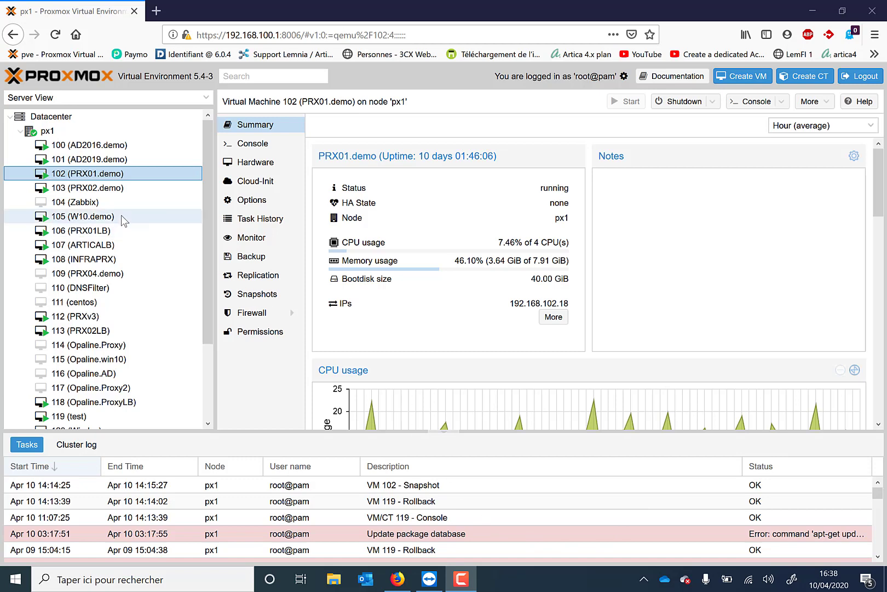
Step: View the summaries of virtual machines 101 (AD2019.demo), 100 (AD2016.demo) and 105 (W10.demo) on node px1
{"action": "left_click", "coordinate": [109, 159]}
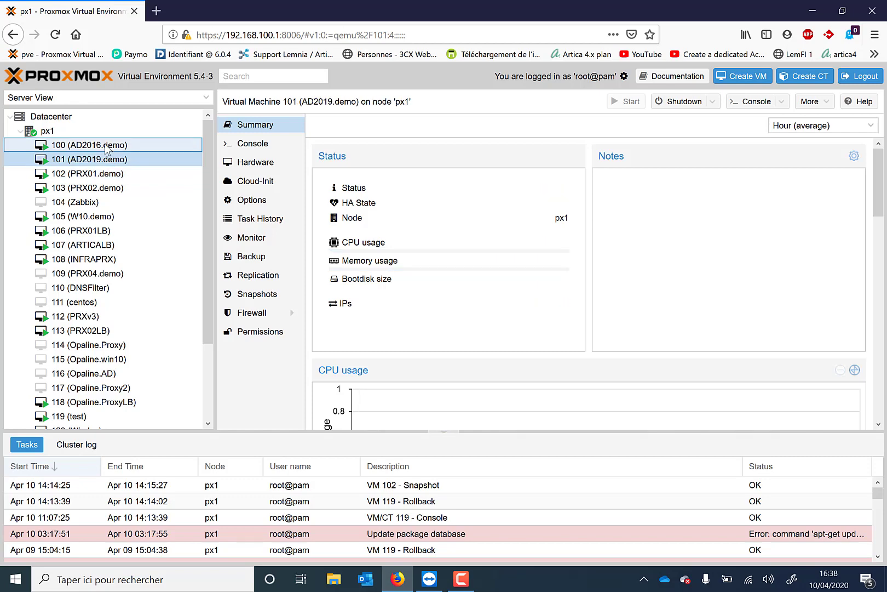
{"action": "left_click", "coordinate": [106, 147]}
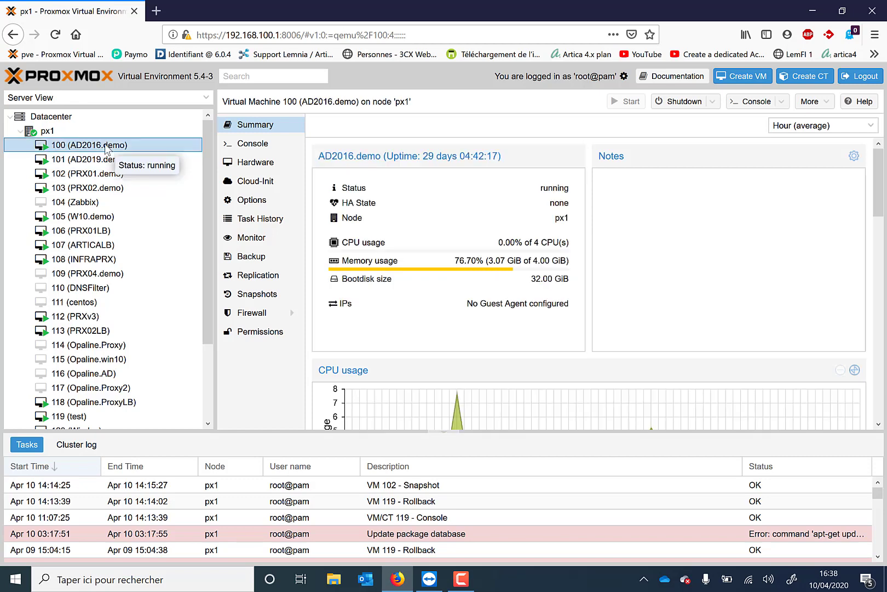
{"action": "left_click", "coordinate": [101, 218]}
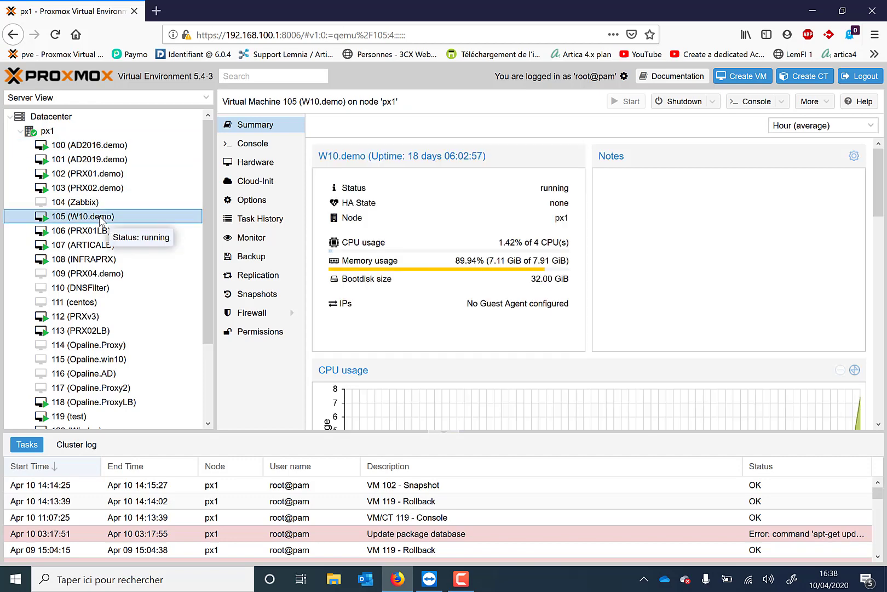
{"action": "left_click", "coordinate": [156, 11]}
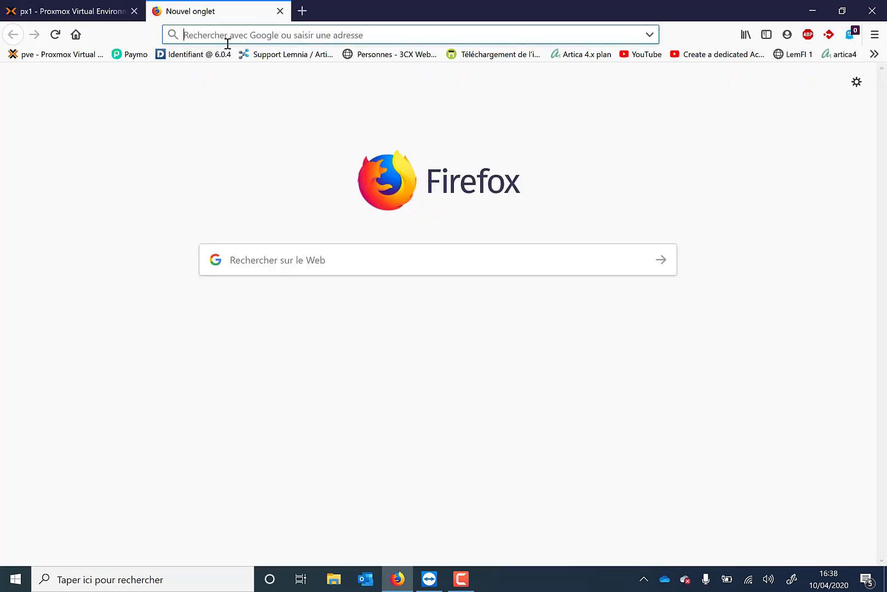
{"action": "type", "text": "http"}
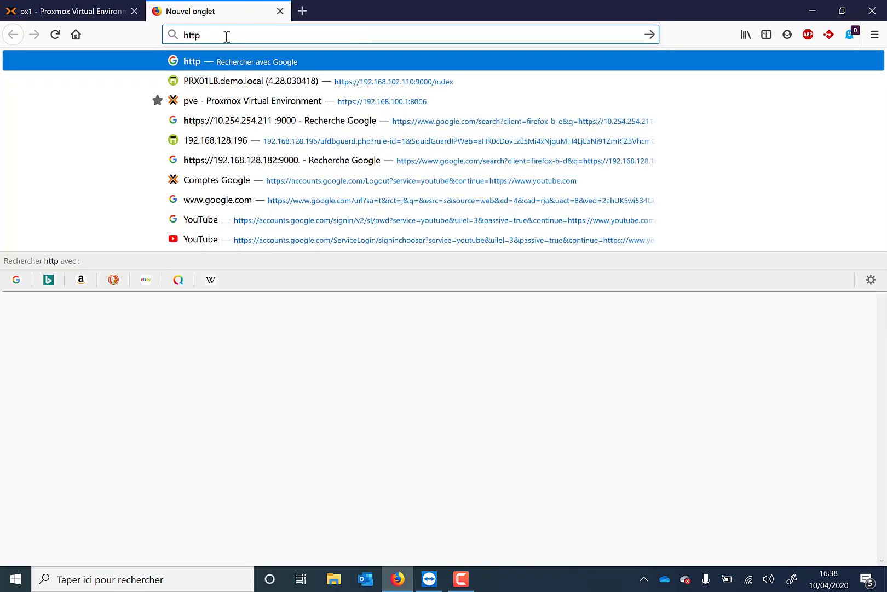
{"action": "type", "text": "s://192.16"}
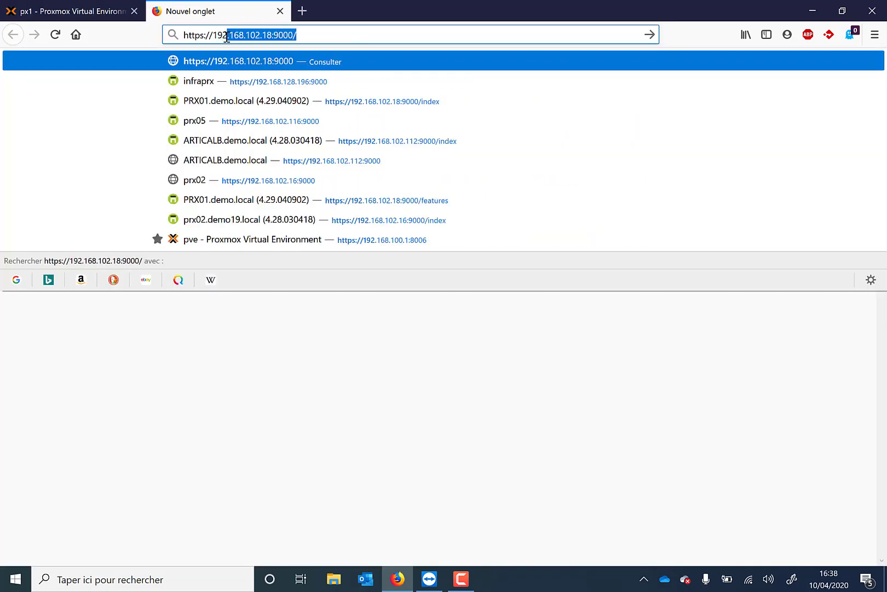
{"action": "type", "text": "8.102."}
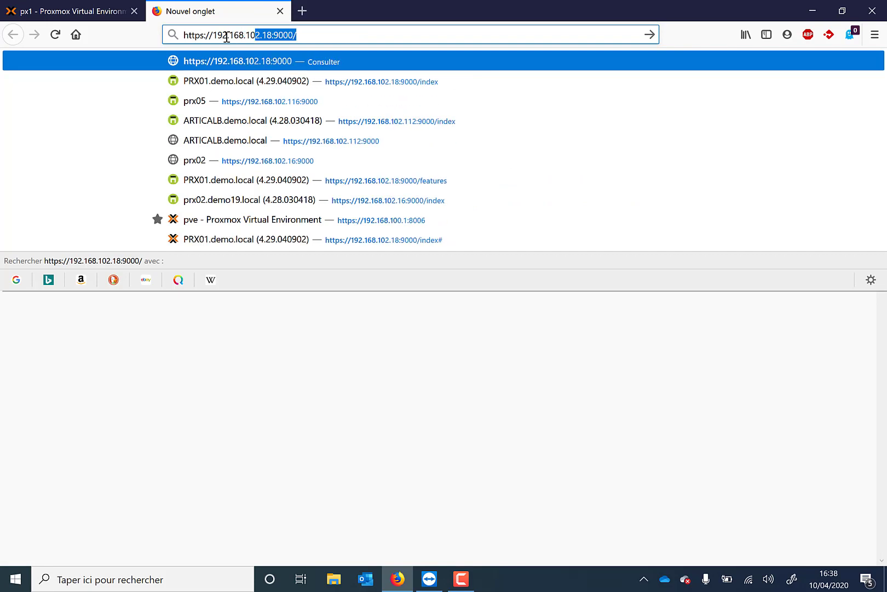
{"action": "key", "text": "Return"}
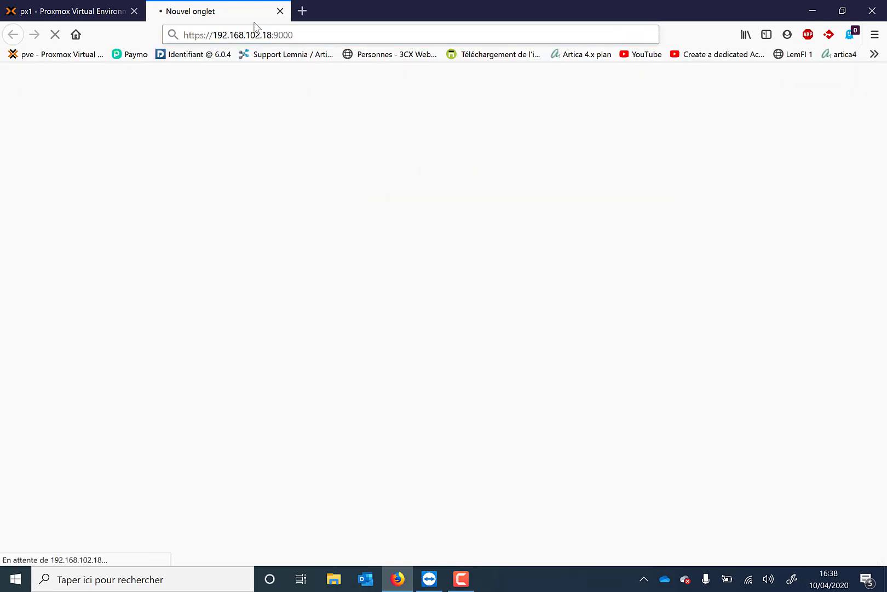
Step: Log in to the PRX01 console as Manager, entering the account password
{"action": "left_click", "coordinate": [501, 138]}
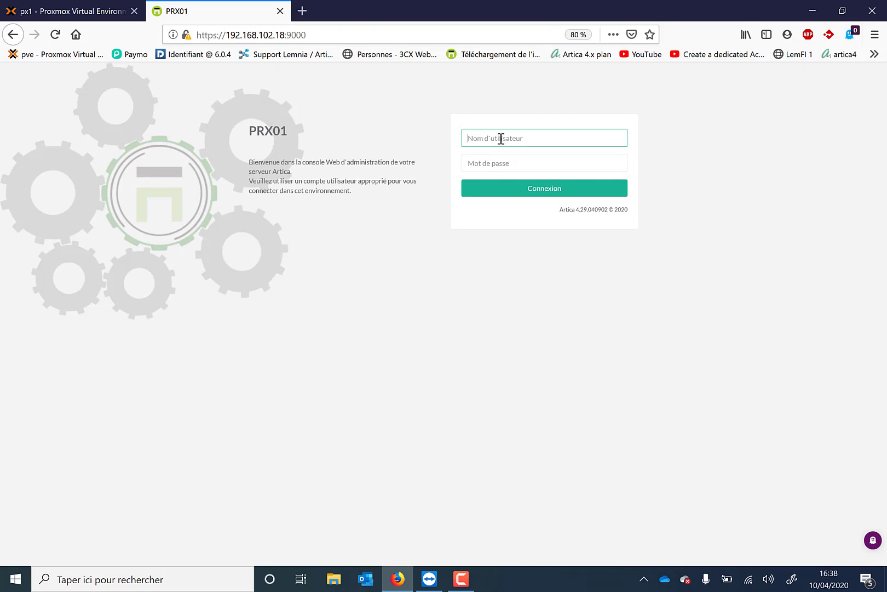
{"action": "type", "text": "manag"}
{"action": "key", "text": "Down"}
{"action": "key", "text": "Tab"}
{"action": "type", "text": "••"}
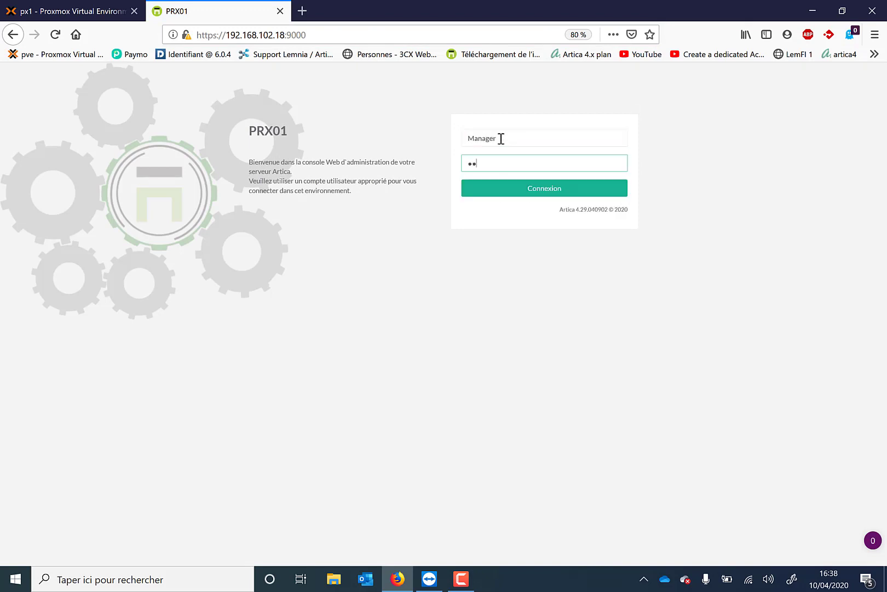
{"action": "key", "text": "Return"}
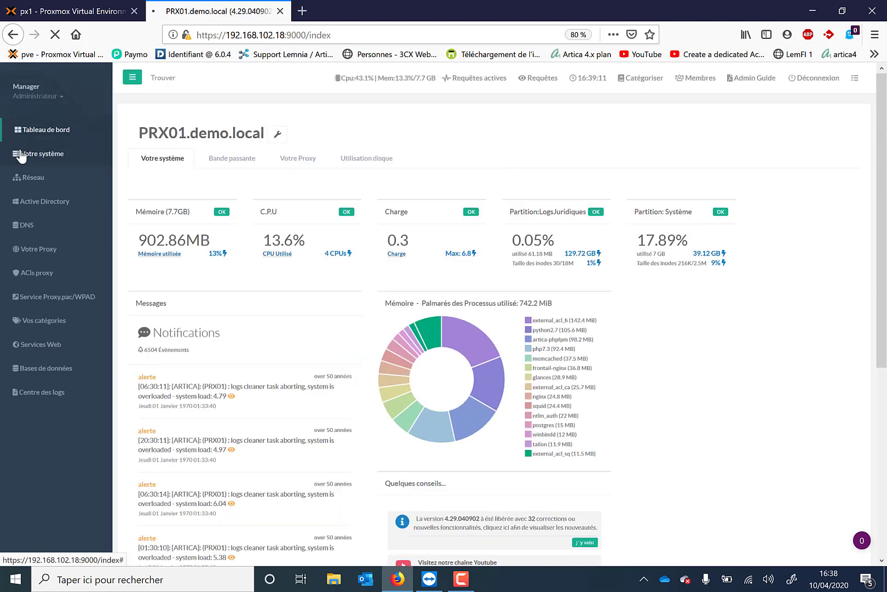
Step: Open the system's Fonctionnalités page and restrict the feature list to "Seulement actif(s)"
{"action": "left_click", "coordinate": [21, 154]}
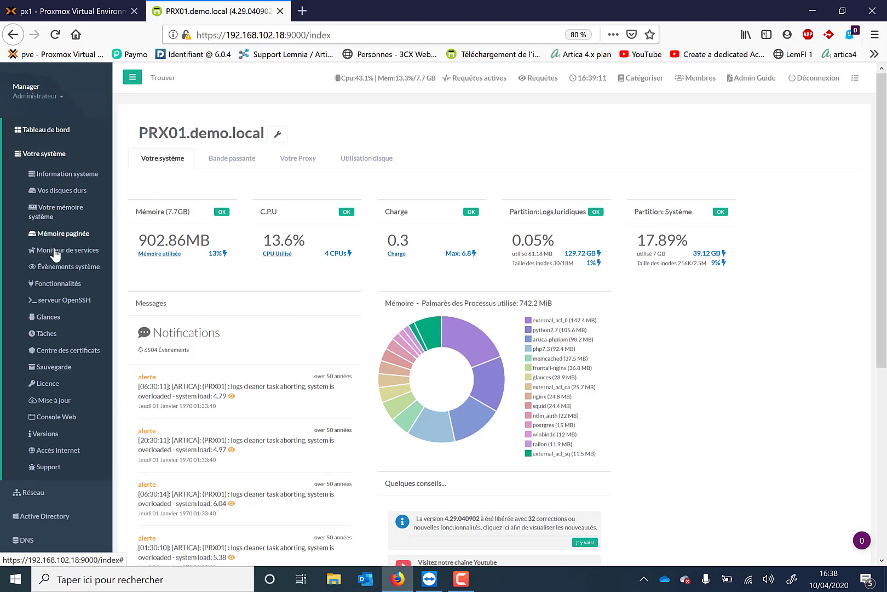
{"action": "left_click", "coordinate": [52, 283]}
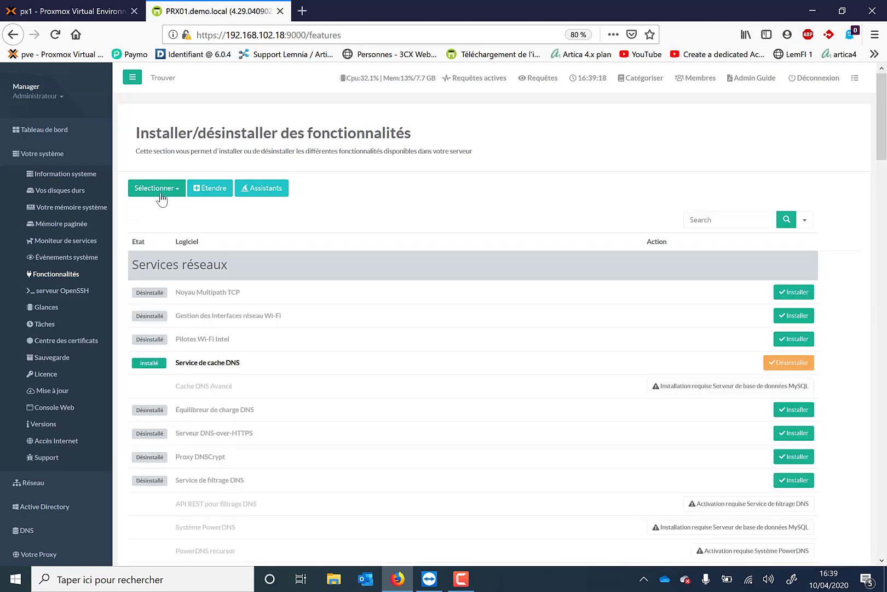
{"action": "left_click", "coordinate": [157, 188]}
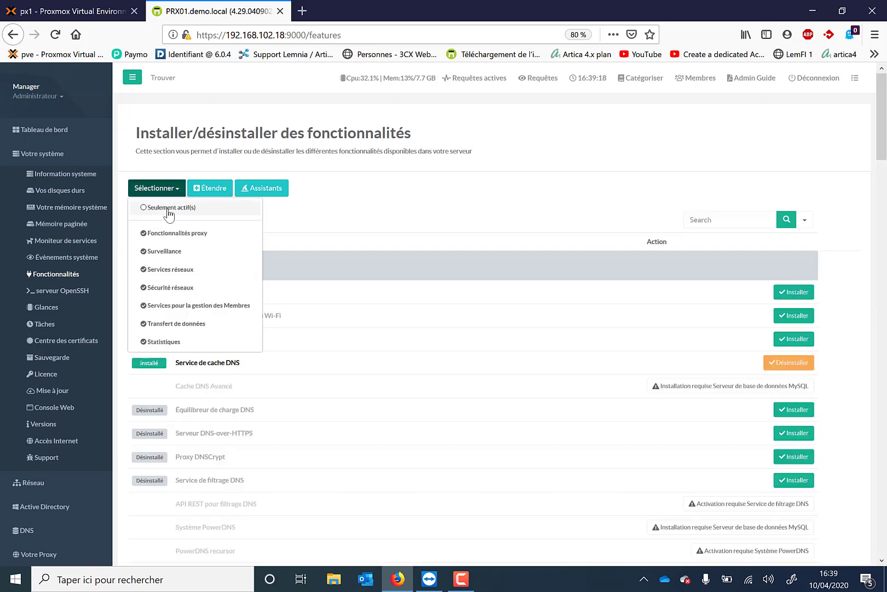
{"action": "left_click", "coordinate": [168, 210]}
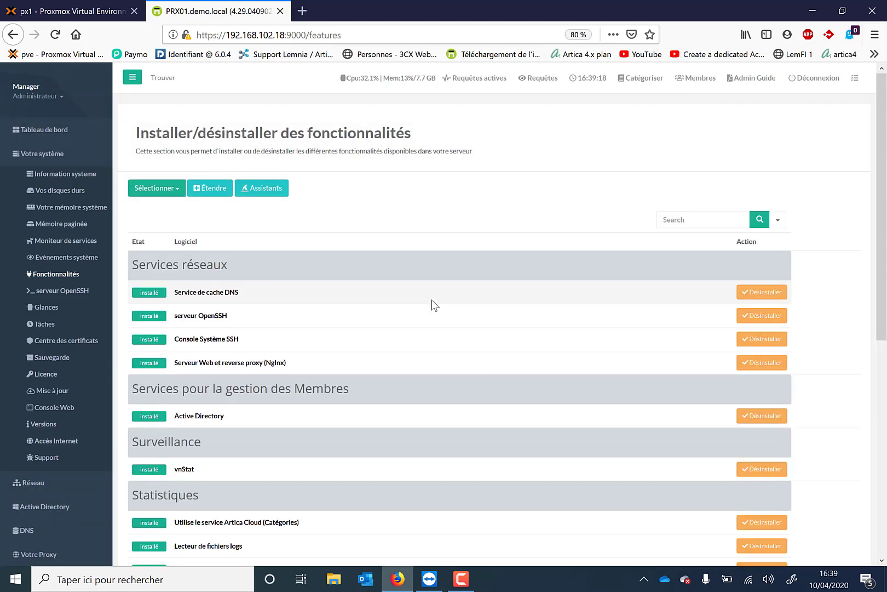
Step: Examine the installed features in every section, from Services réseaux to Fonctionnalités proxy
{"action": "scroll", "coordinate": [435, 305], "scroll_direction": "down", "scroll_amount": 5}
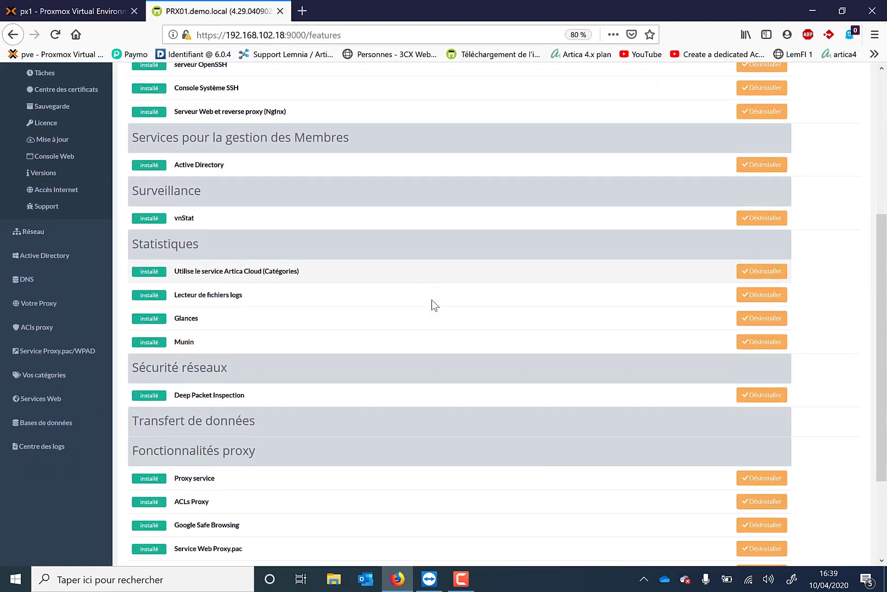
{"action": "scroll", "coordinate": [432, 305], "scroll_direction": "down", "scroll_amount": 3}
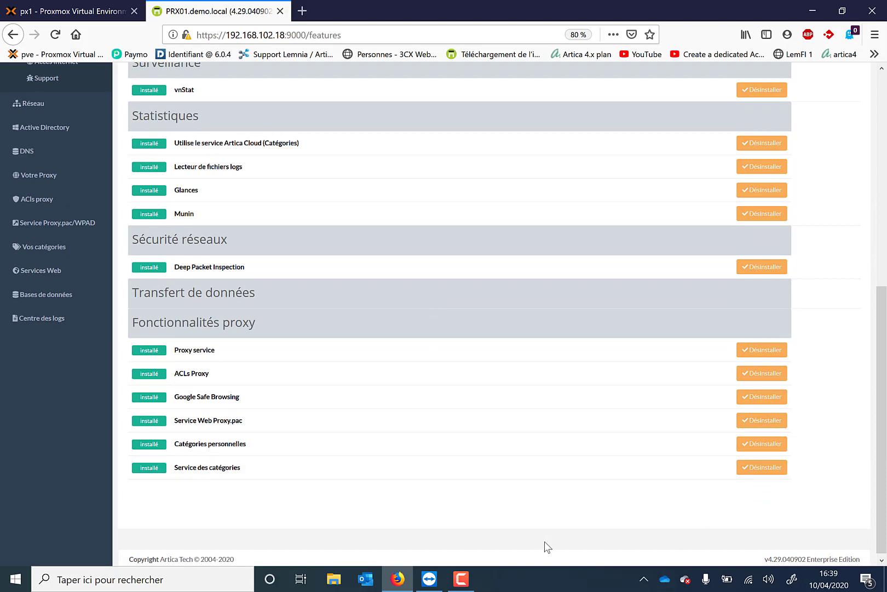
{"action": "scroll", "coordinate": [466, 471], "scroll_direction": "up", "scroll_amount": 2}
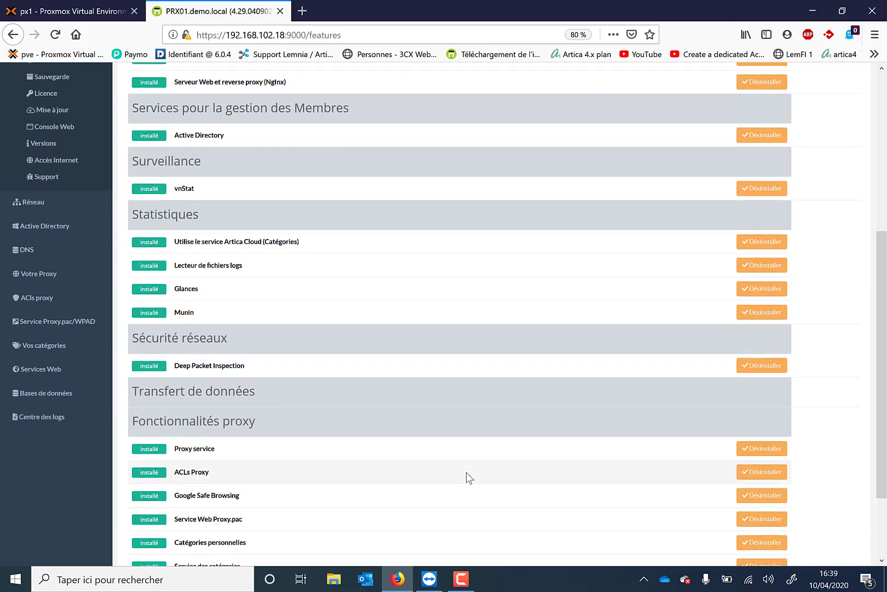
{"action": "scroll", "coordinate": [393, 238], "scroll_direction": "up", "scroll_amount": 1}
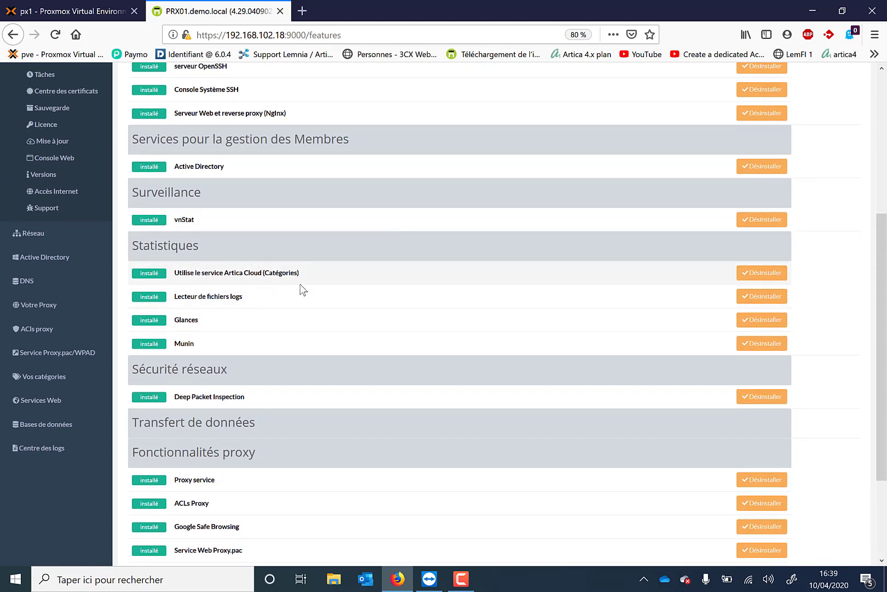
{"action": "scroll", "coordinate": [293, 212], "scroll_direction": "up", "scroll_amount": 2}
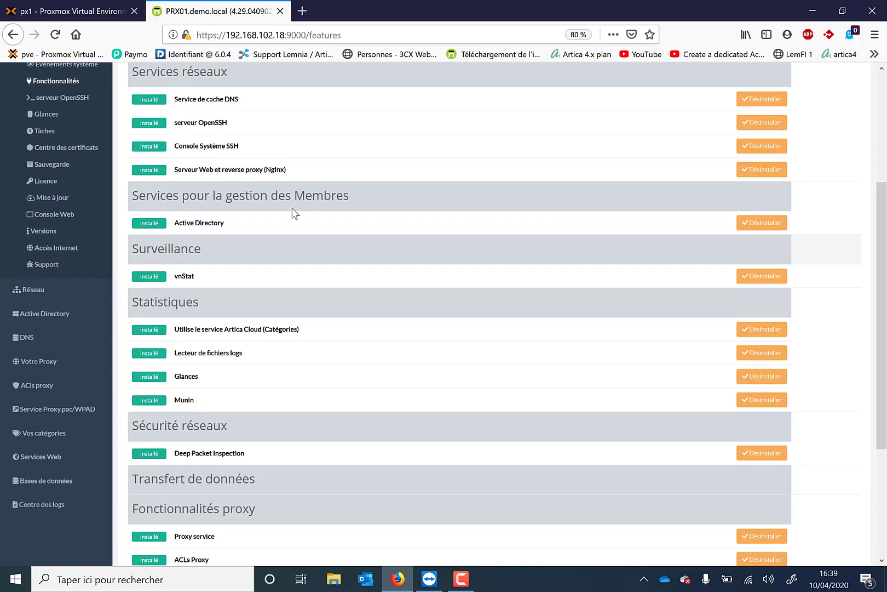
{"action": "scroll", "coordinate": [294, 213], "scroll_direction": "down", "scroll_amount": 4}
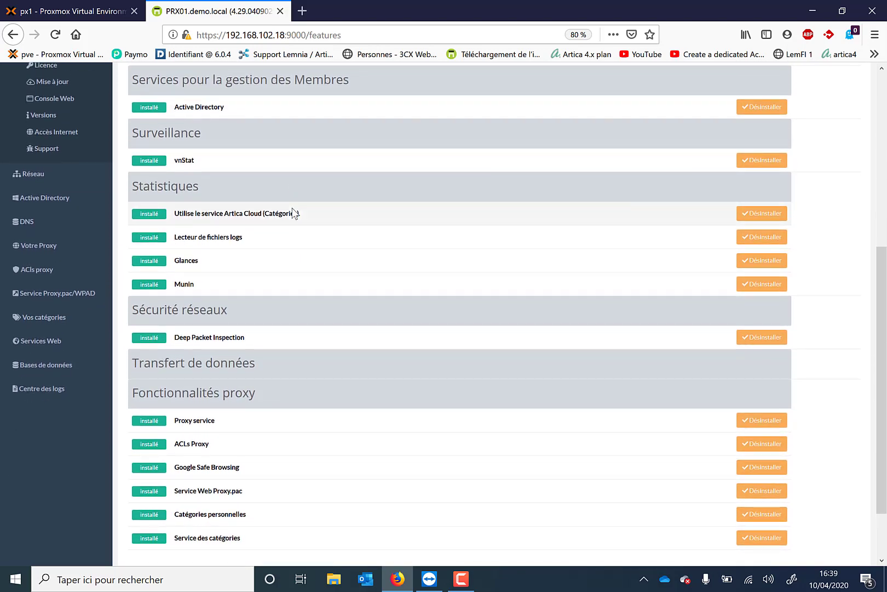
{"action": "scroll", "coordinate": [229, 122], "scroll_direction": "up", "scroll_amount": 3}
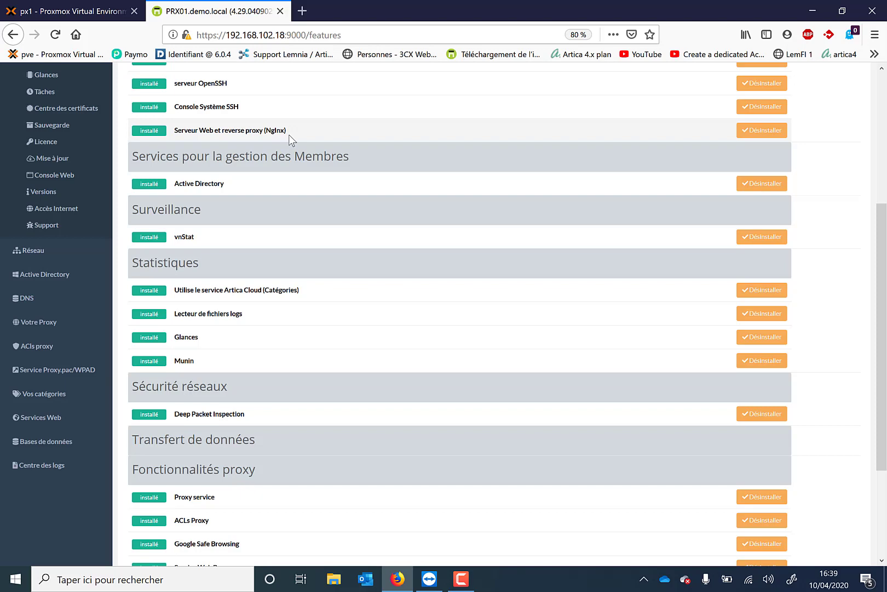
{"action": "scroll", "coordinate": [289, 136], "scroll_direction": "down", "scroll_amount": 6}
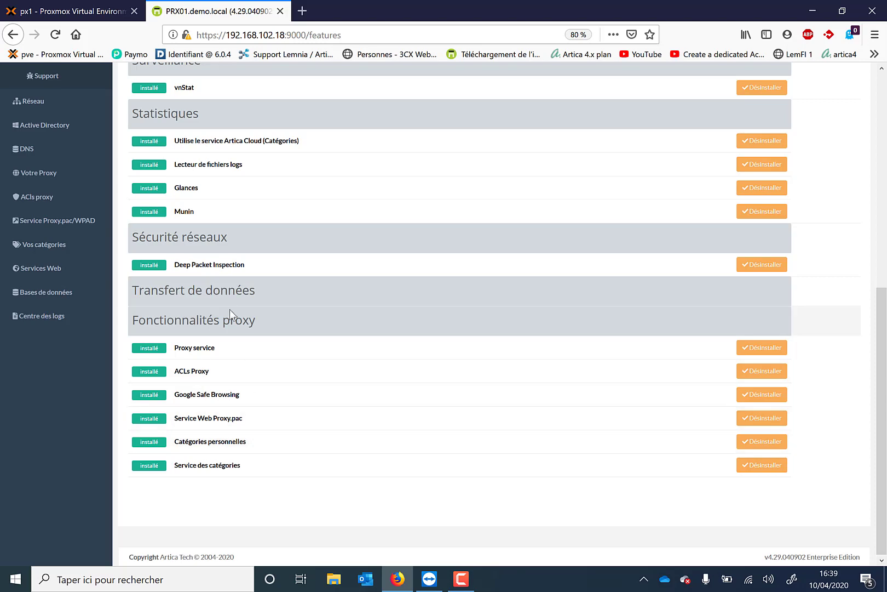
{"action": "scroll", "coordinate": [230, 309], "scroll_direction": "up", "scroll_amount": 6}
{"action": "scroll", "coordinate": [231, 310], "scroll_direction": "up", "scroll_amount": 1}
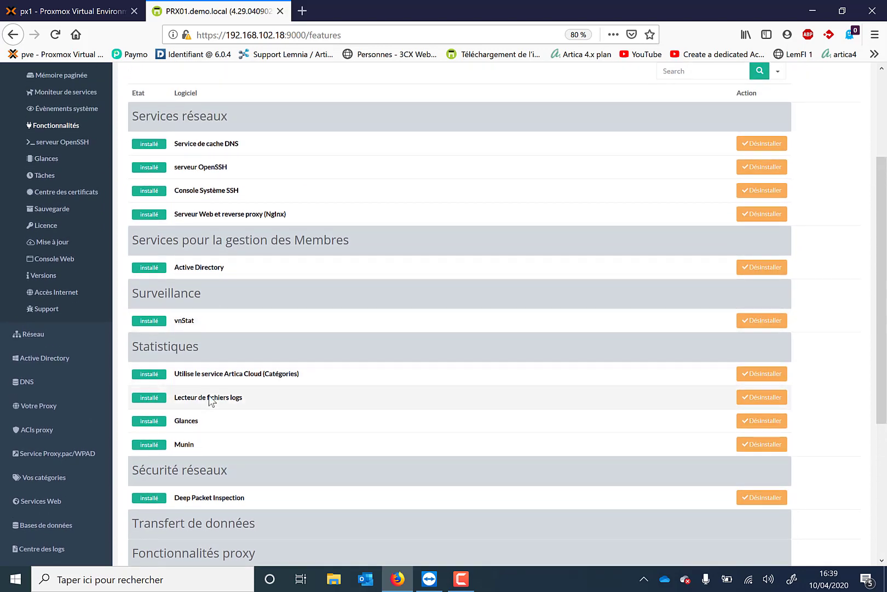
{"action": "scroll", "coordinate": [212, 274], "scroll_direction": "up", "scroll_amount": 5}
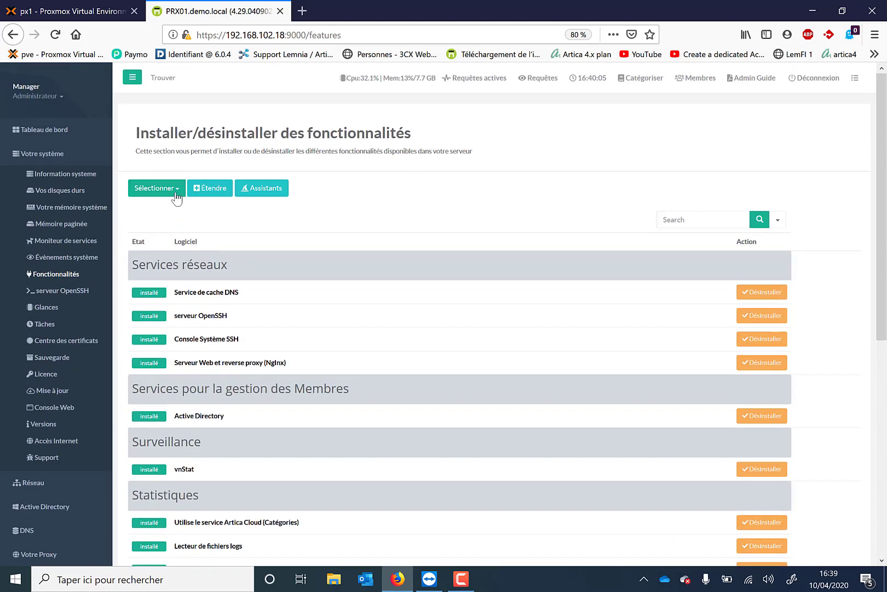
Step: Remove the active-only filter and look through the complete list of installable features
{"action": "left_click", "coordinate": [178, 191]}
{"action": "left_click", "coordinate": [167, 212]}
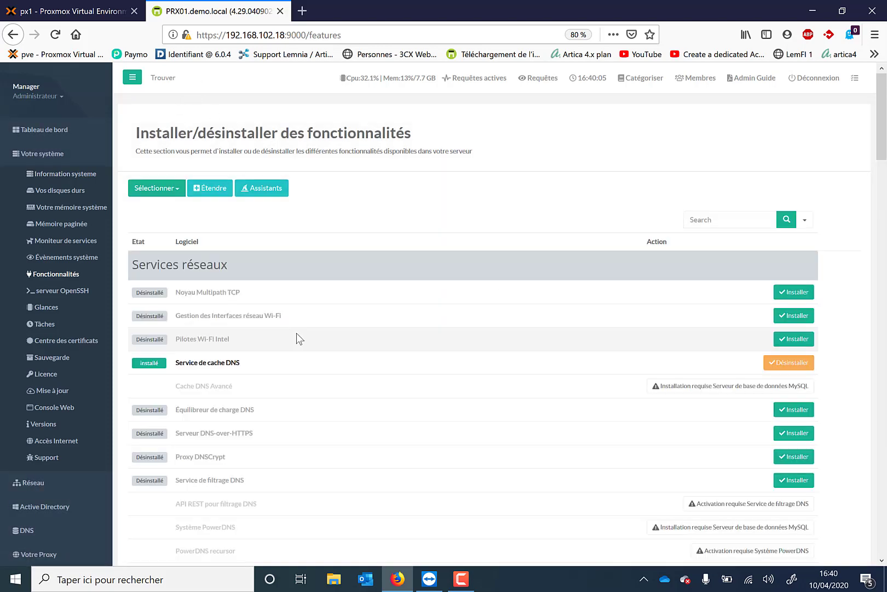
{"action": "scroll", "coordinate": [296, 338], "scroll_direction": "down", "scroll_amount": 10}
{"action": "scroll", "coordinate": [297, 339], "scroll_direction": "down", "scroll_amount": 10}
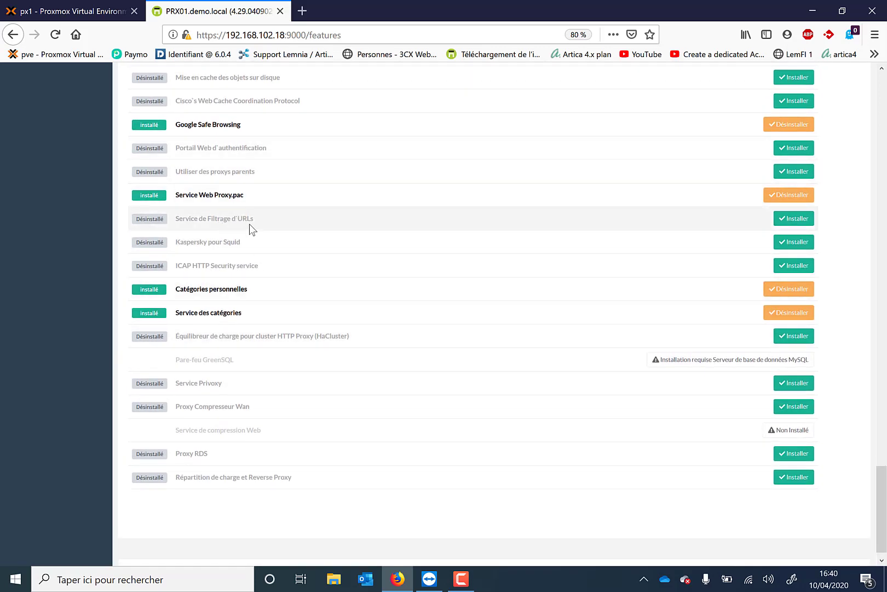
{"action": "scroll", "coordinate": [250, 223], "scroll_direction": "up", "scroll_amount": 20}
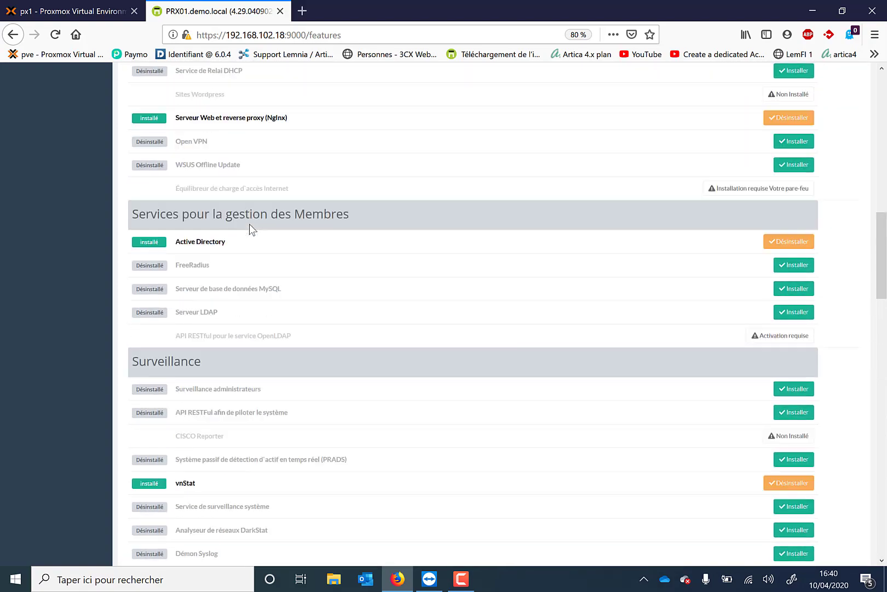
{"action": "scroll", "coordinate": [249, 224], "scroll_direction": "up", "scroll_amount": 12}
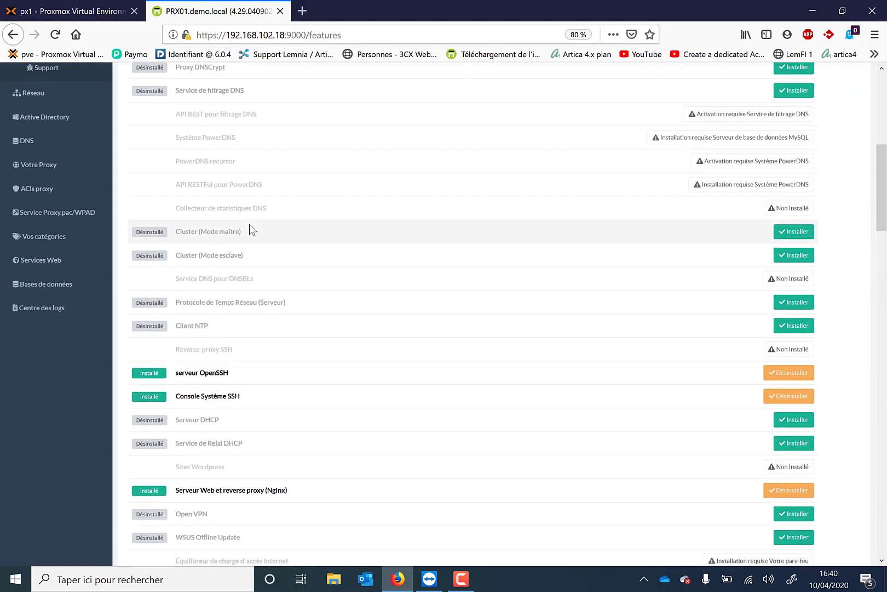
{"action": "scroll", "coordinate": [250, 223], "scroll_direction": "up", "scroll_amount": 8}
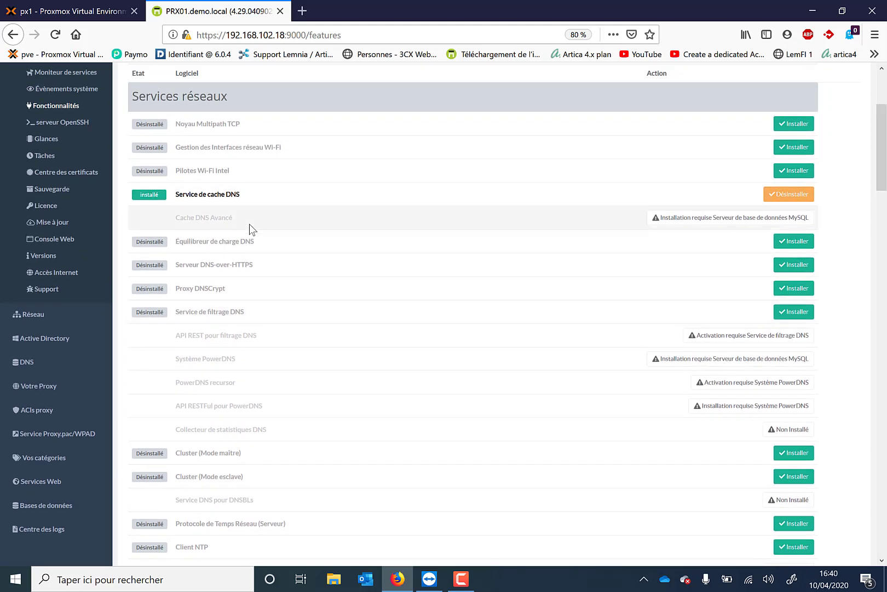
Step: Open Catégorisation under Vos catégories and review its Artica Cloud and remote category service settings
{"action": "left_click", "coordinate": [48, 459]}
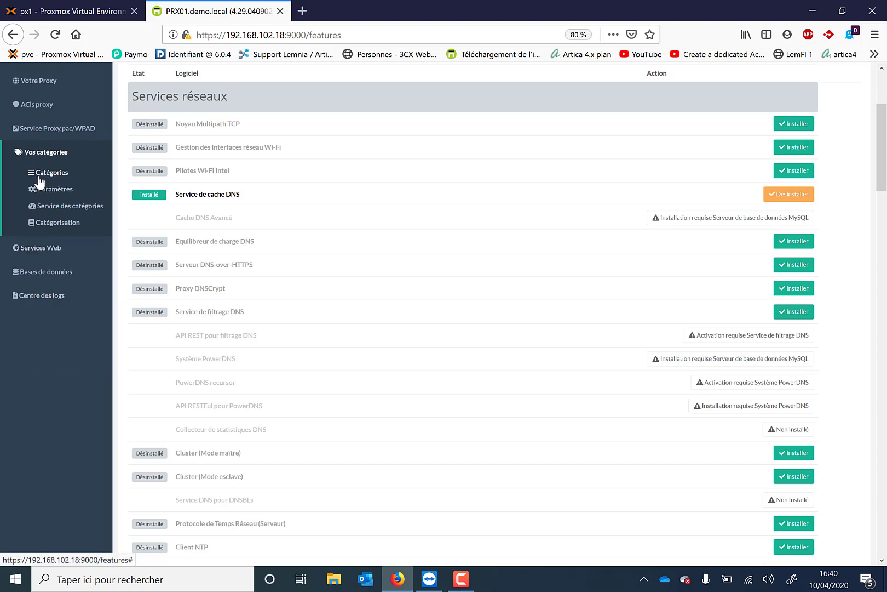
{"action": "left_click", "coordinate": [51, 233]}
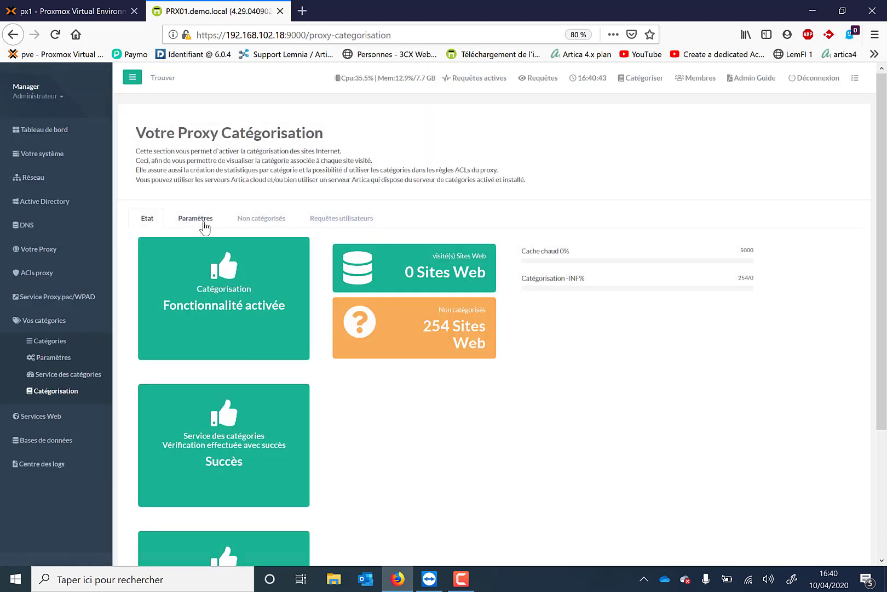
{"action": "left_click", "coordinate": [204, 226]}
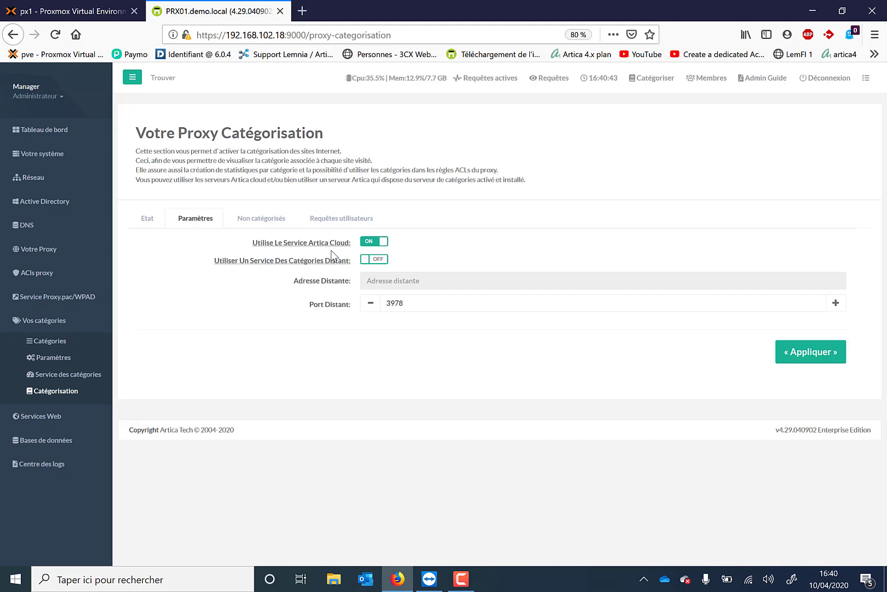
Step: Open the proxy ACL access rules (Règles d'accès)
{"action": "left_click", "coordinate": [64, 281]}
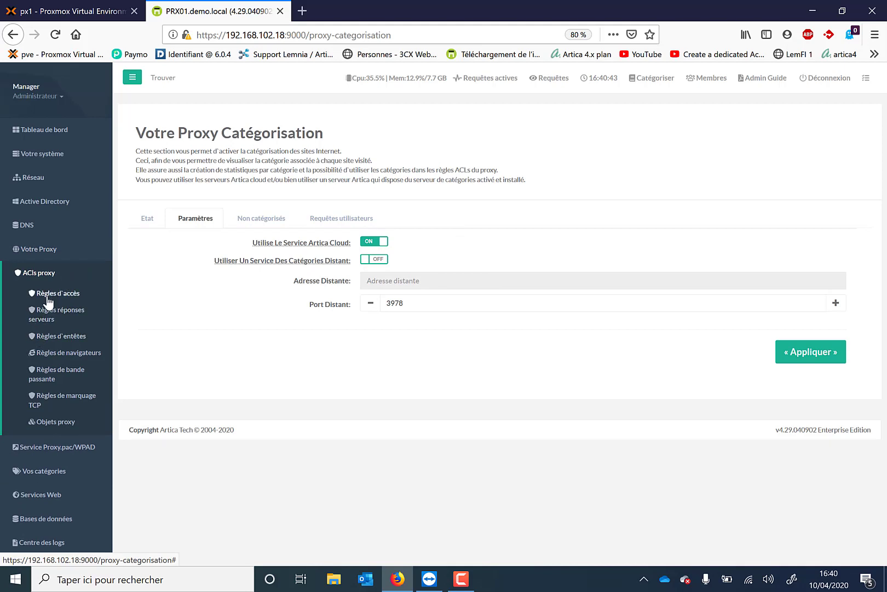
{"action": "left_click", "coordinate": [49, 299]}
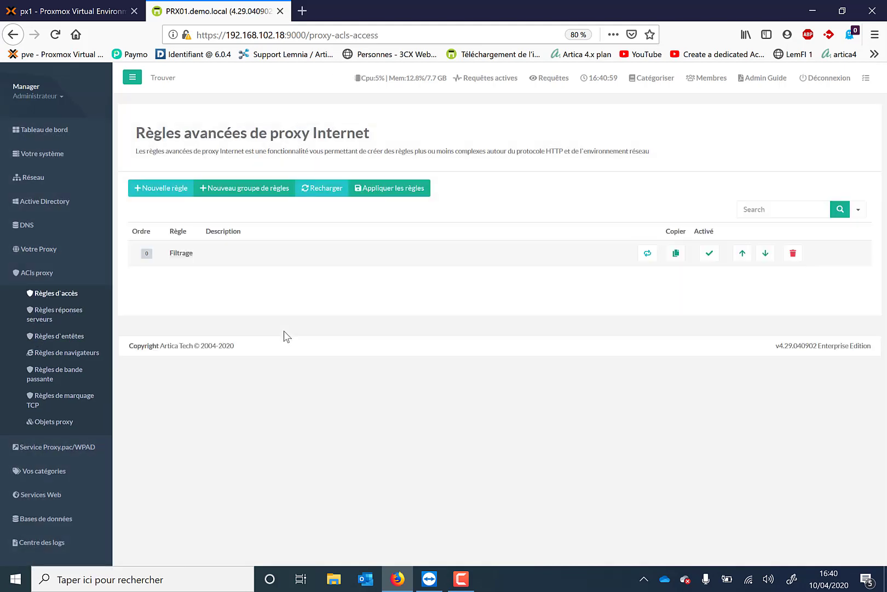
Step: Review the blank forms for a new access rule and a new rule group, closing each without saving
{"action": "left_click", "coordinate": [167, 189]}
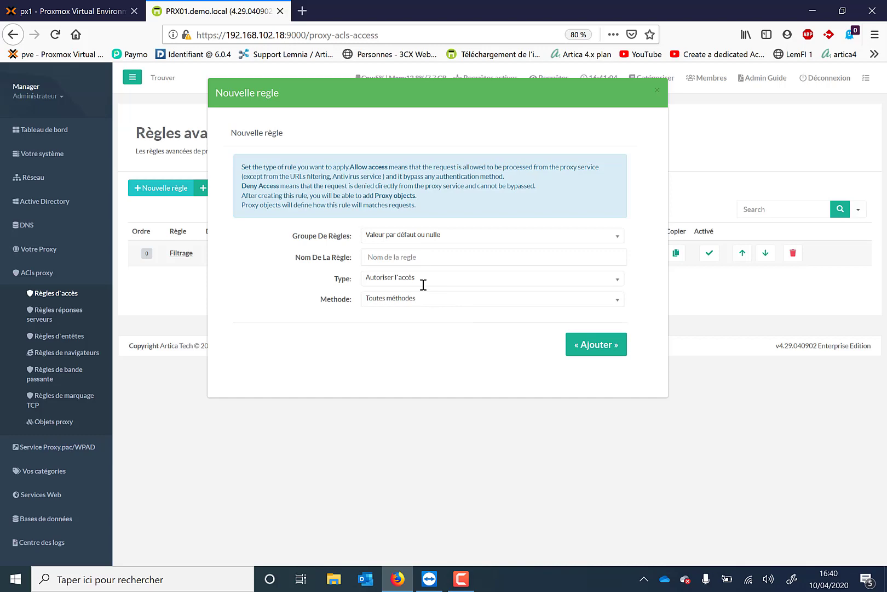
{"action": "left_click_drag", "start_coordinate": [406, 107], "coordinate": [528, 355]}
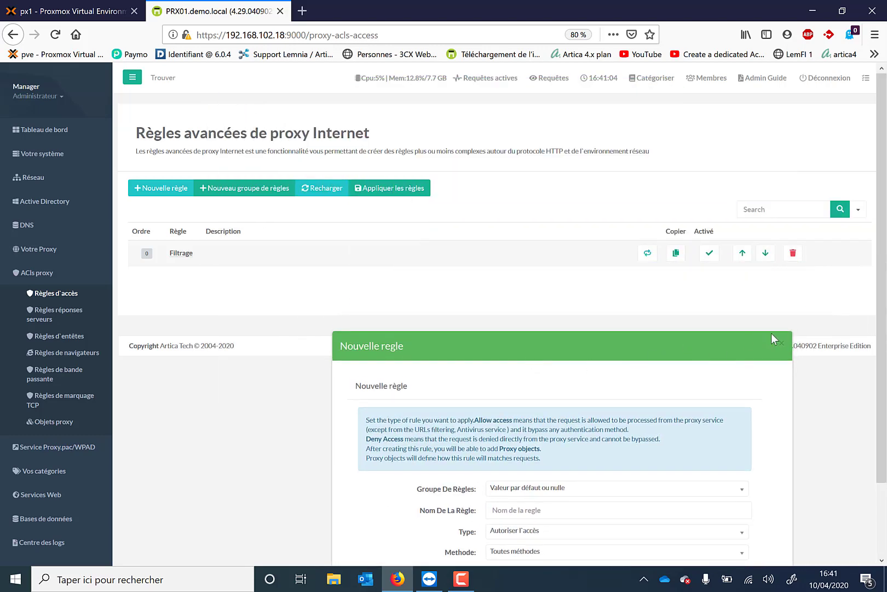
{"action": "left_click", "coordinate": [782, 343]}
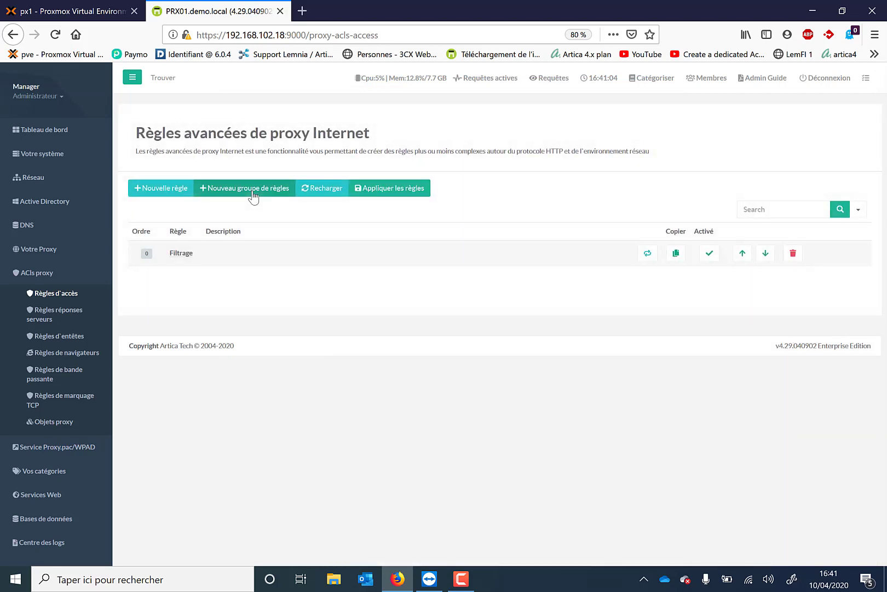
{"action": "left_click", "coordinate": [253, 192]}
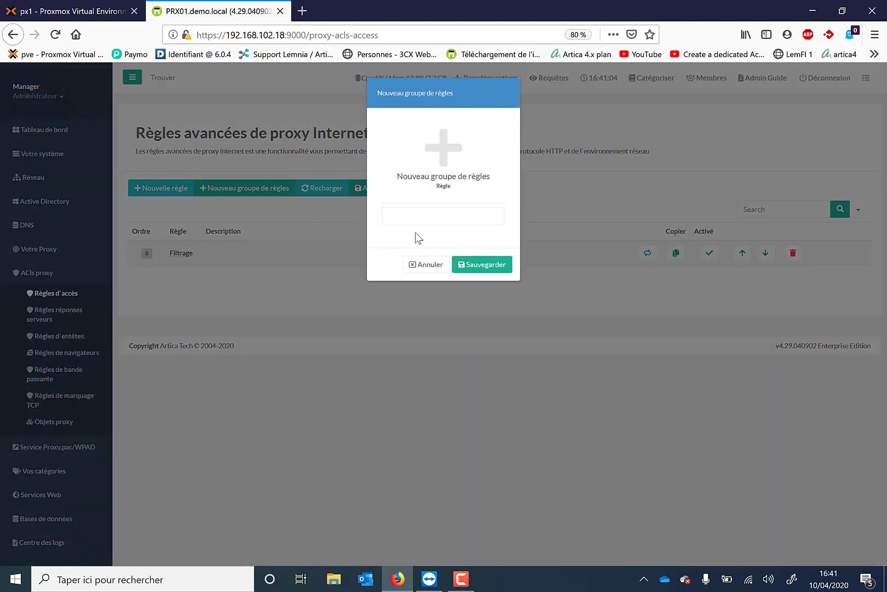
{"action": "left_click", "coordinate": [418, 213]}
{"action": "left_click", "coordinate": [426, 264]}
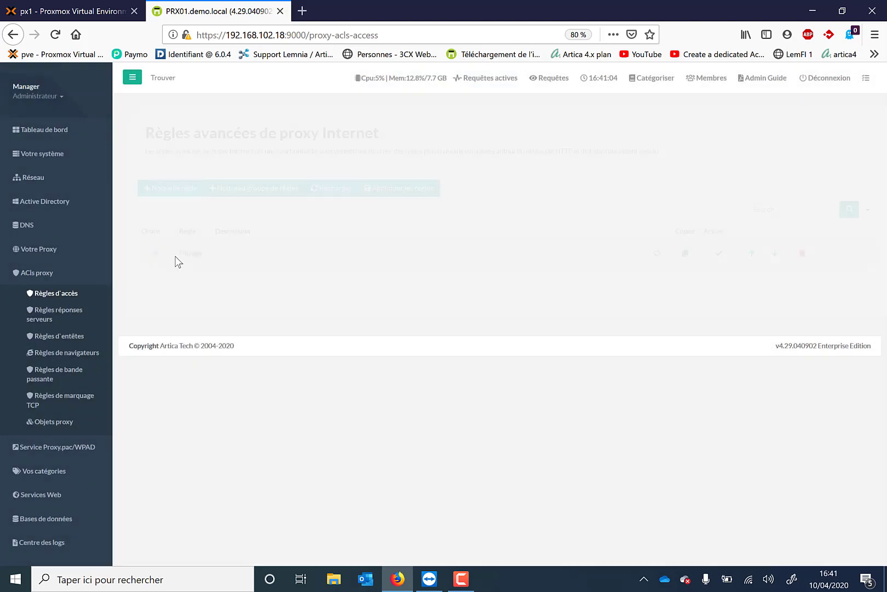
Step: Open the rules of the Filtrage group and check the type choices for a new rule, closing the form without adding it
{"action": "left_click", "coordinate": [176, 257]}
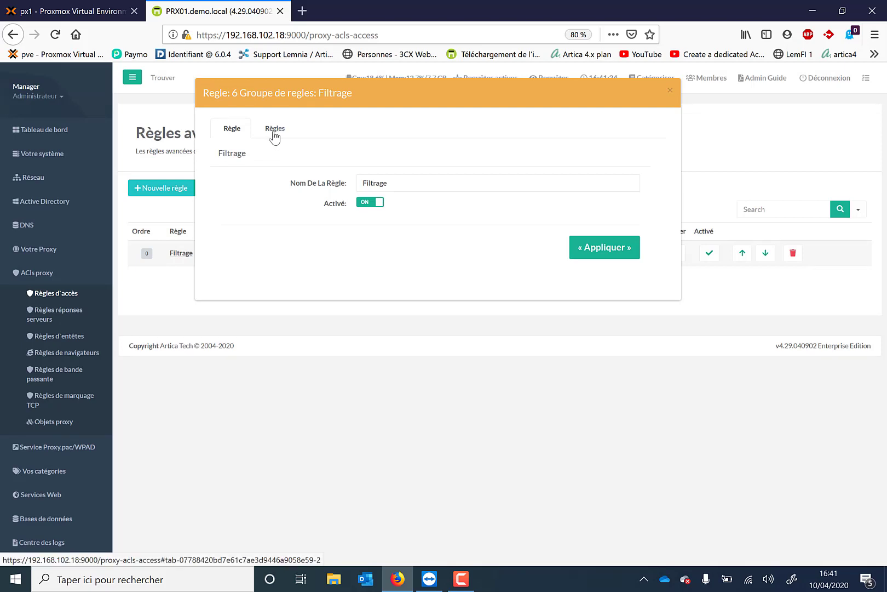
{"action": "left_click", "coordinate": [275, 132]}
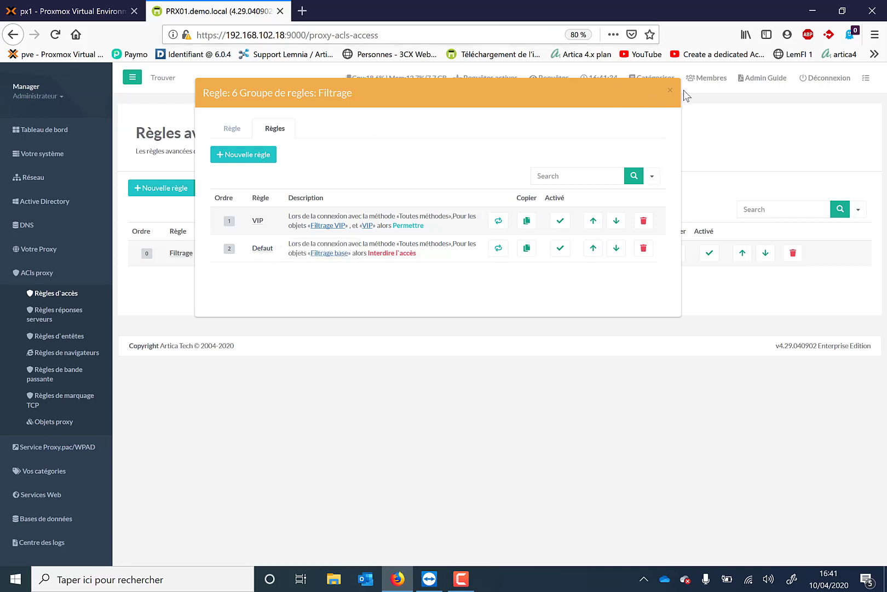
{"action": "left_click", "coordinate": [253, 158]}
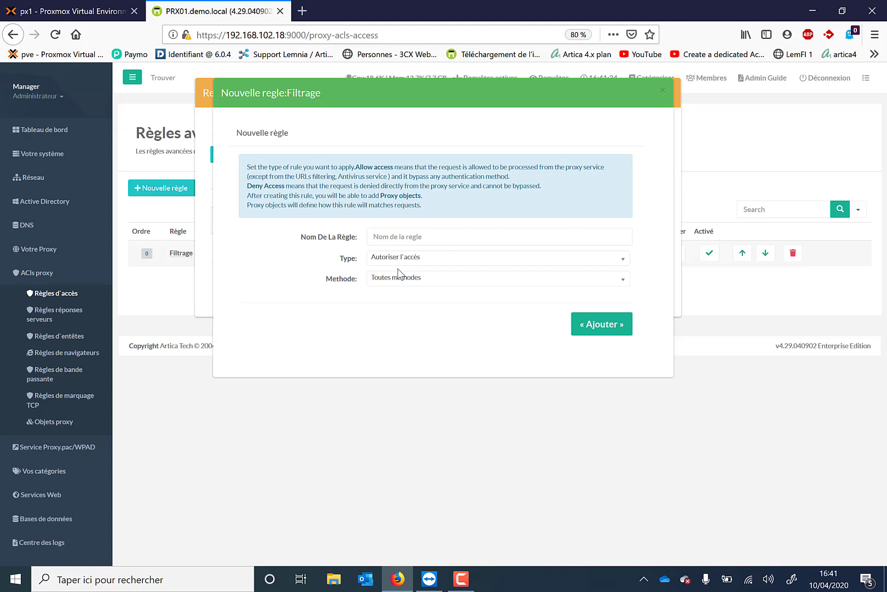
{"action": "left_click", "coordinate": [405, 258]}
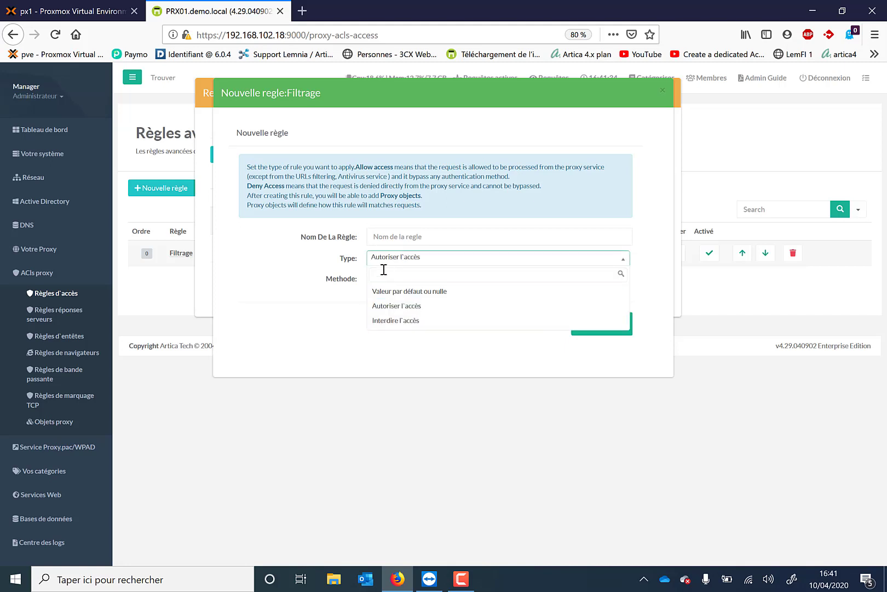
{"action": "left_click", "coordinate": [349, 268]}
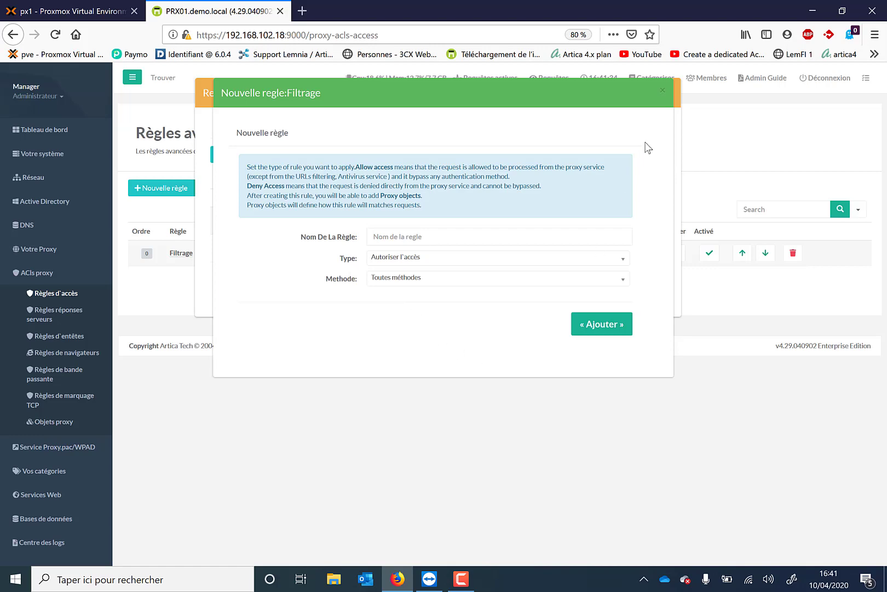
{"action": "left_click", "coordinate": [661, 91]}
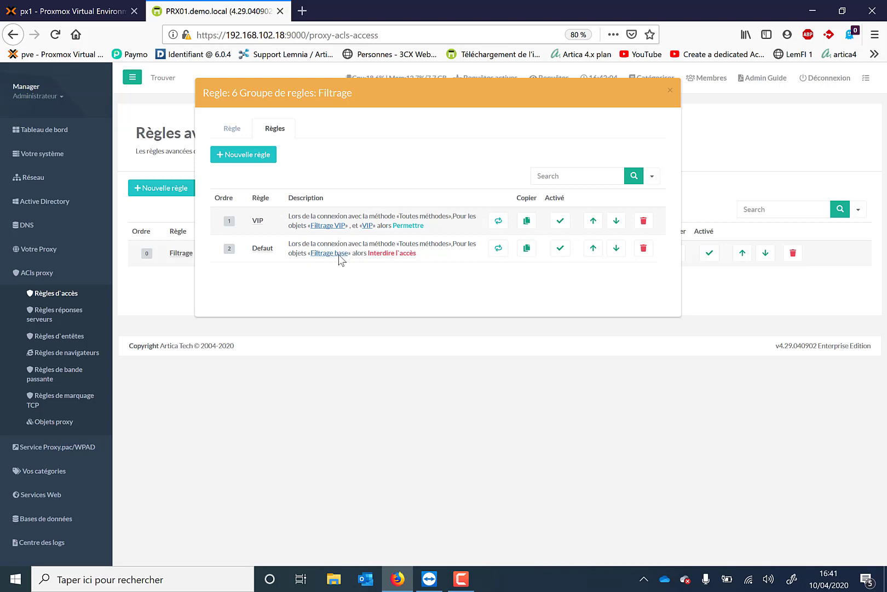
Step: Open the Defaut rule's proxy objects and look through the object types offered for a new object, then close the rule without adding one
{"action": "left_click", "coordinate": [264, 251]}
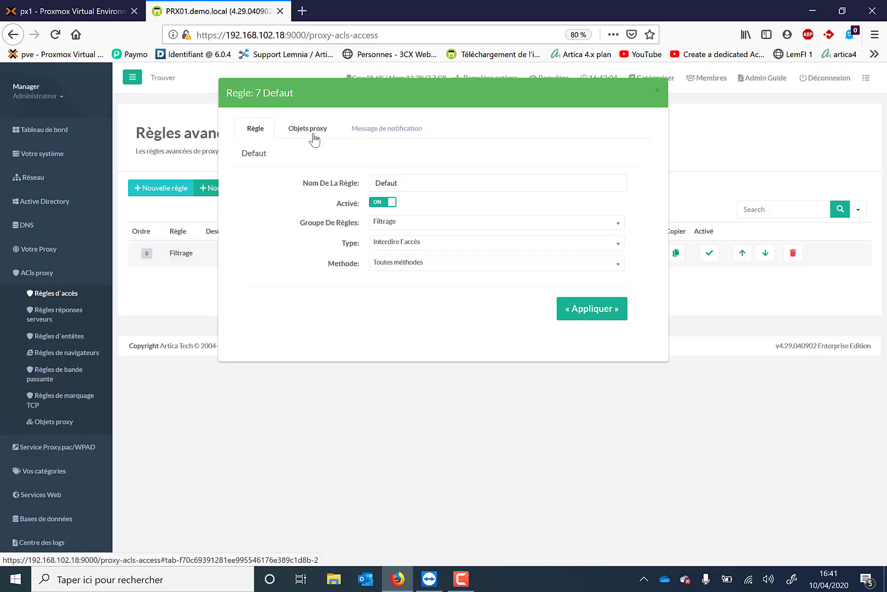
{"action": "left_click", "coordinate": [312, 135]}
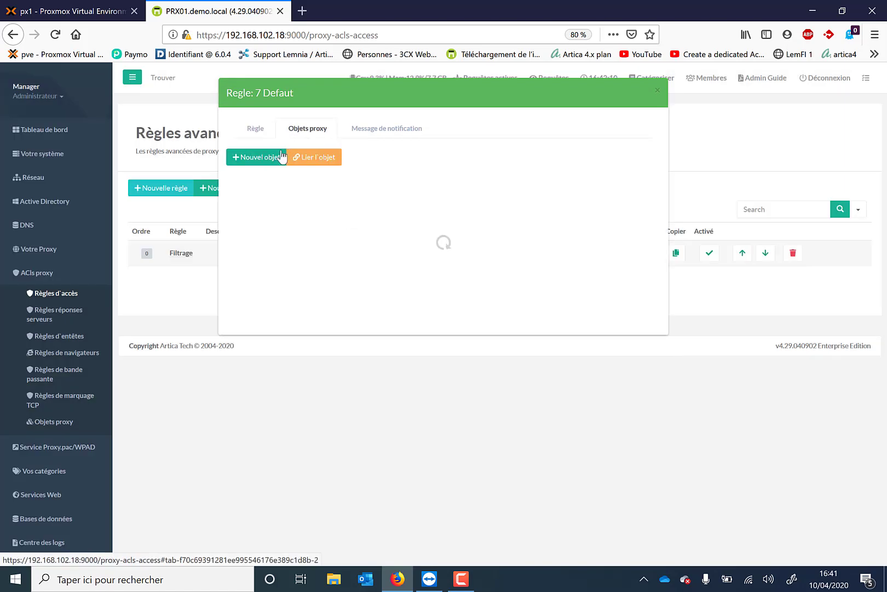
{"action": "left_click", "coordinate": [274, 160]}
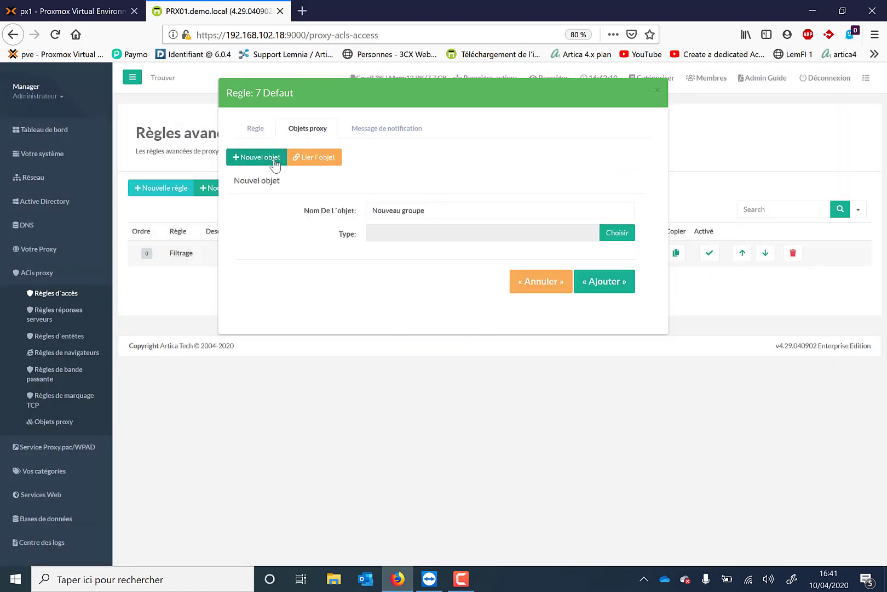
{"action": "left_click_drag", "start_coordinate": [429, 213], "coordinate": [313, 240]}
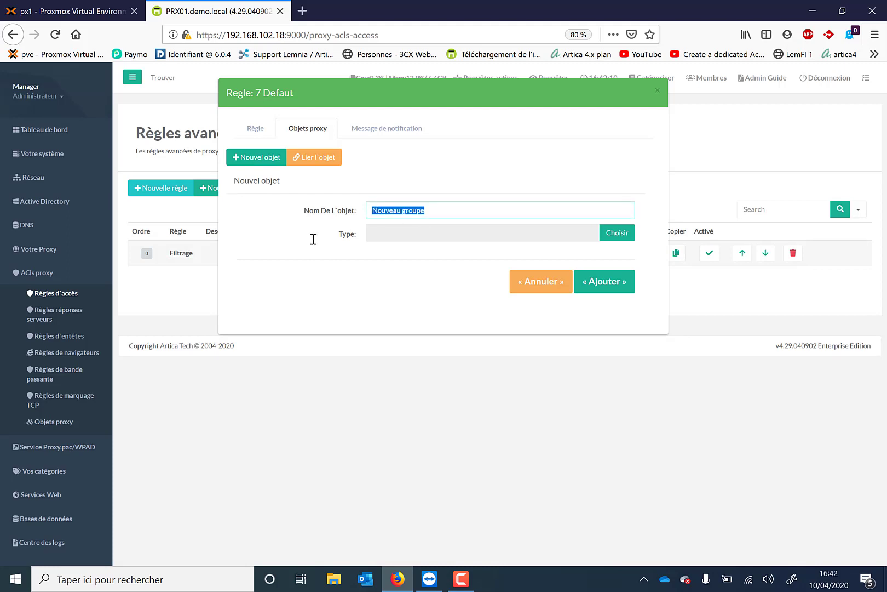
{"action": "left_click", "coordinate": [614, 237]}
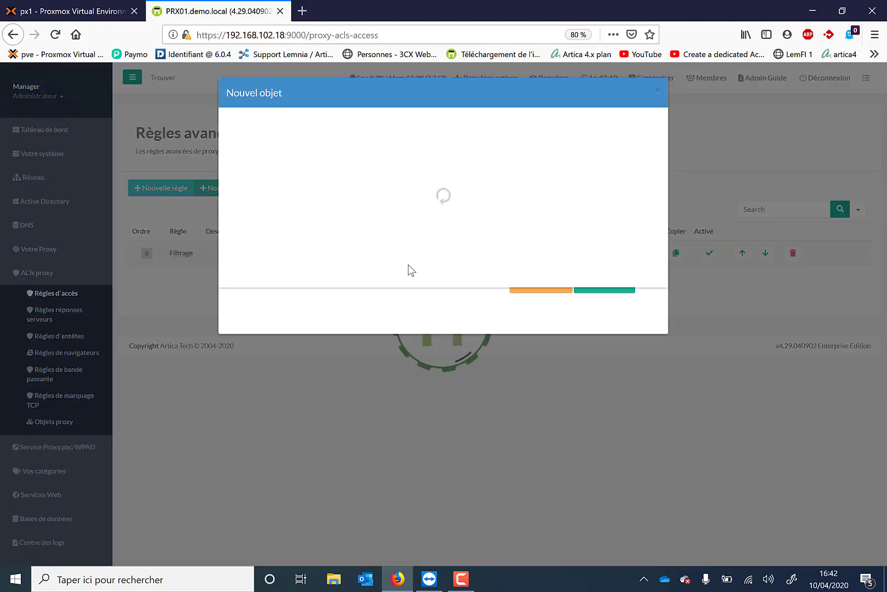
{"action": "scroll", "coordinate": [408, 265], "scroll_direction": "down", "scroll_amount": 10}
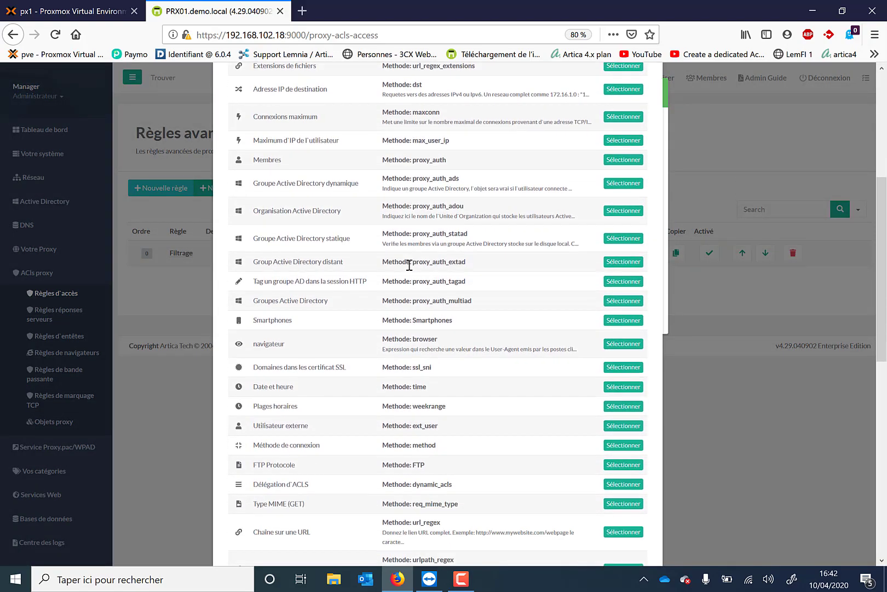
{"action": "scroll", "coordinate": [408, 264], "scroll_direction": "down", "scroll_amount": 5}
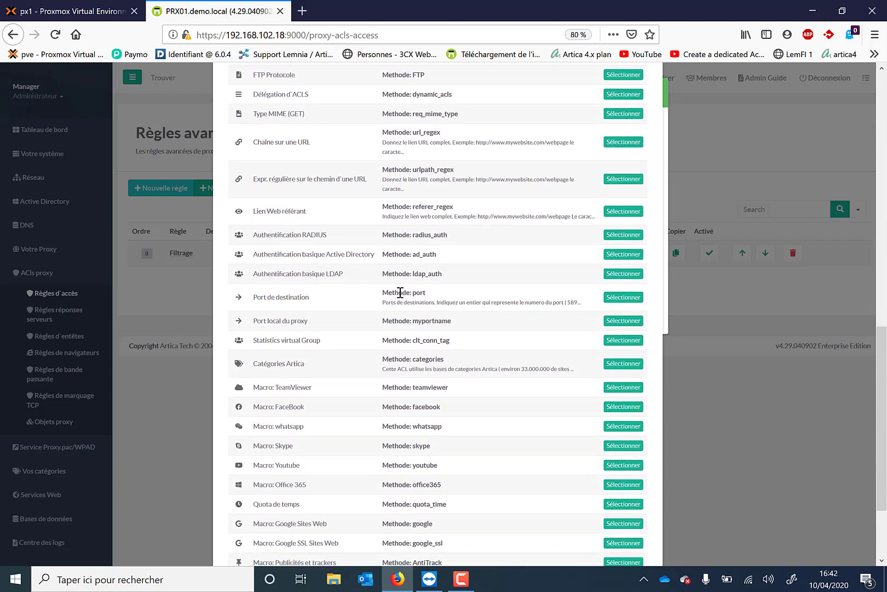
{"action": "scroll", "coordinate": [399, 293], "scroll_direction": "up", "scroll_amount": 15}
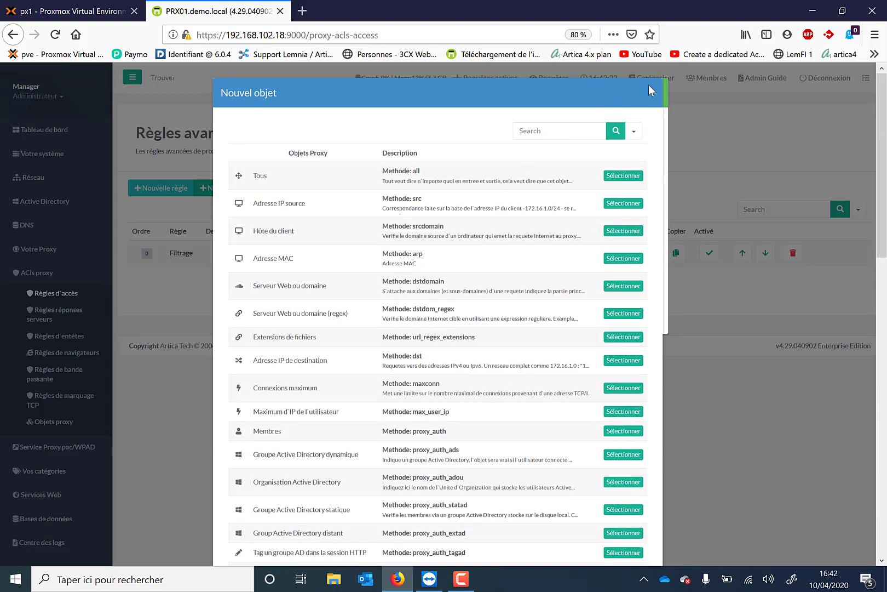
{"action": "left_click", "coordinate": [651, 91]}
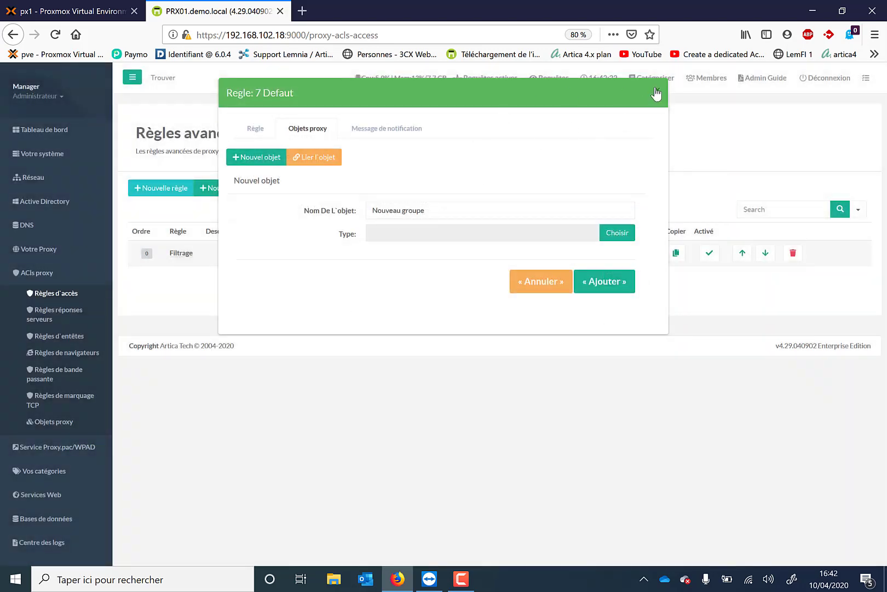
{"action": "left_click", "coordinate": [655, 91]}
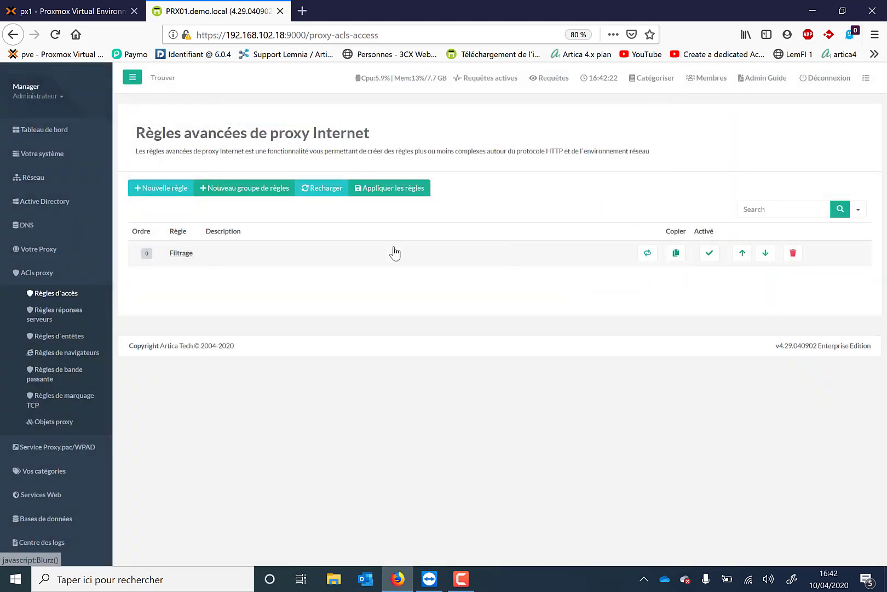
Step: Reopen the Filtrage group's rules and examine the category list of the Defaut rule's Filtrage base object
{"action": "left_click", "coordinate": [182, 253]}
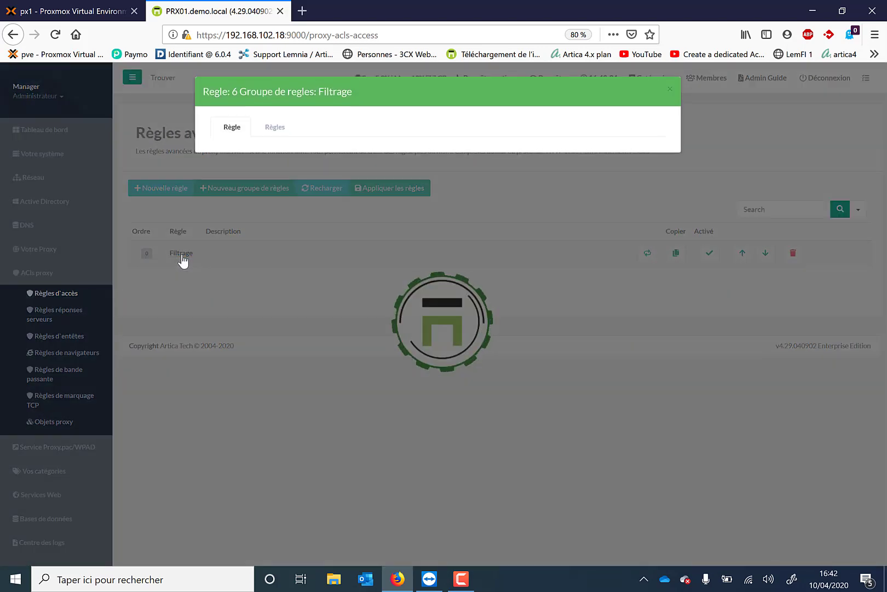
{"action": "left_click", "coordinate": [282, 130]}
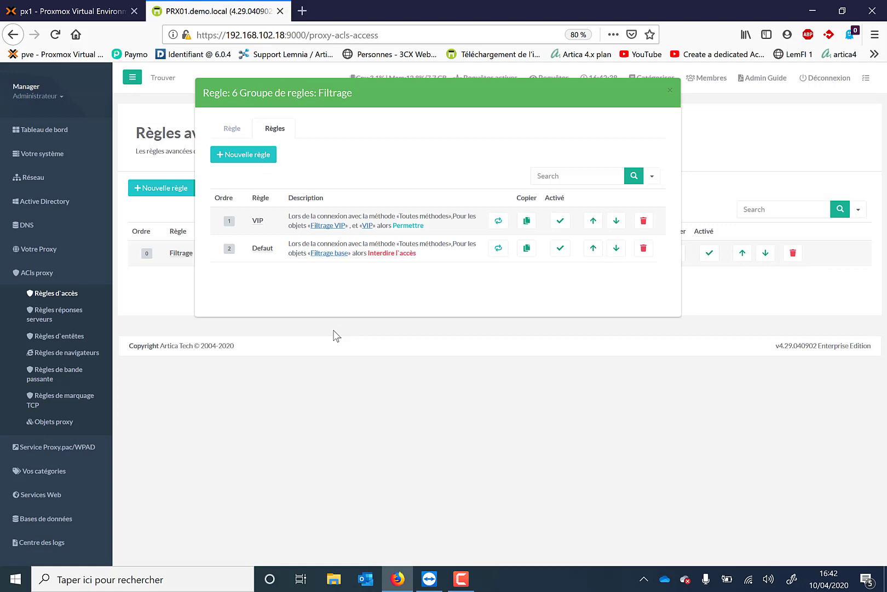
{"action": "left_click", "coordinate": [330, 255]}
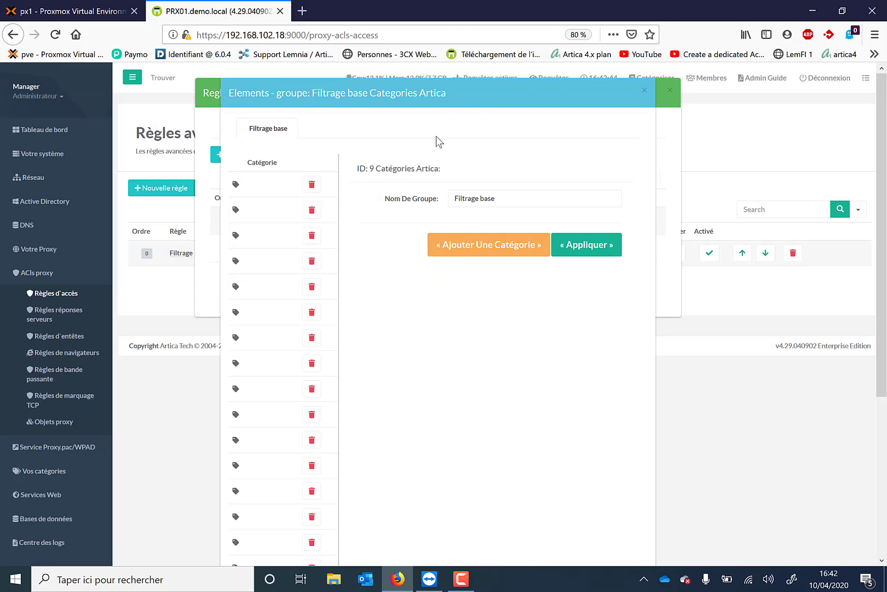
{"action": "scroll", "coordinate": [642, 199], "scroll_direction": "down", "scroll_amount": 3}
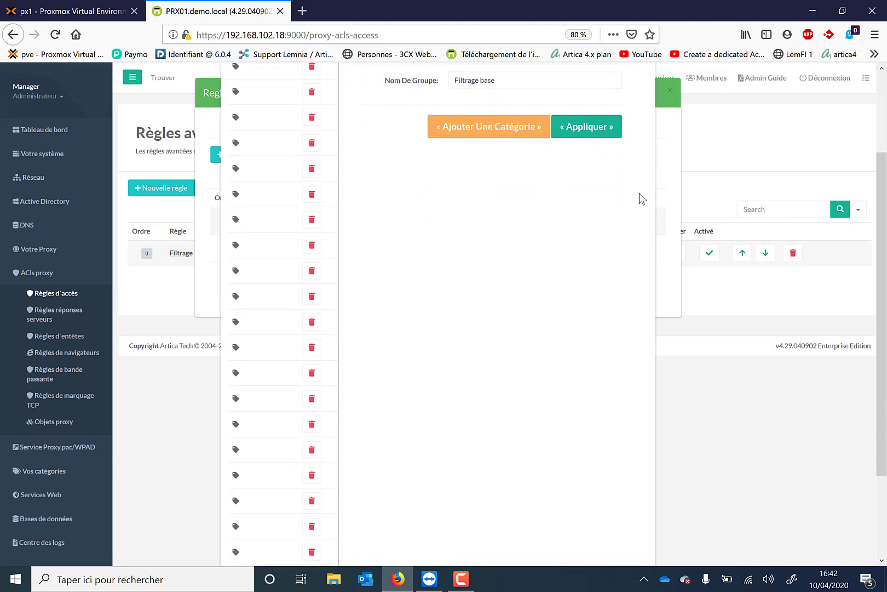
{"action": "scroll", "coordinate": [638, 197], "scroll_direction": "up", "scroll_amount": 3}
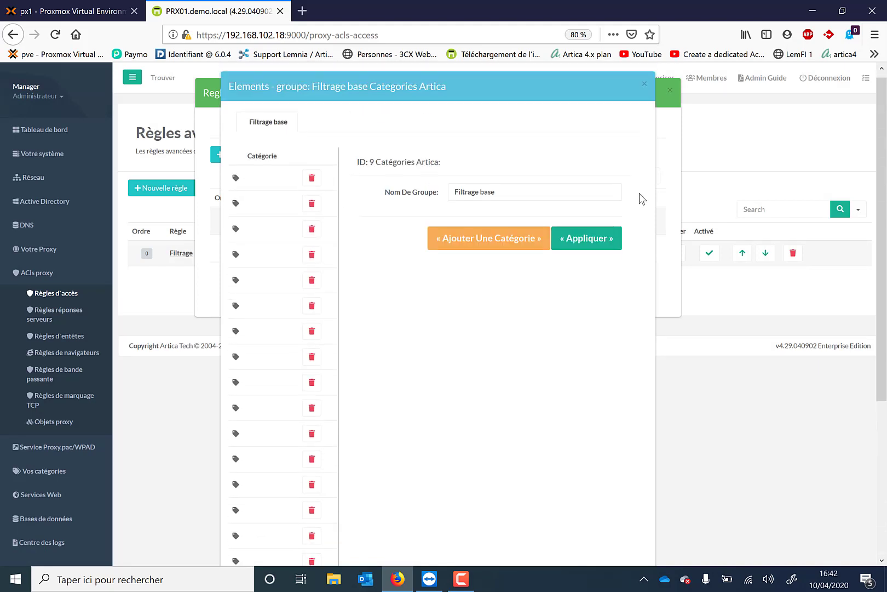
Step: Look through the Artica categories that can be added to Filtrage base, then return to the Filtrage group's rules without selecting any
{"action": "left_click", "coordinate": [475, 254]}
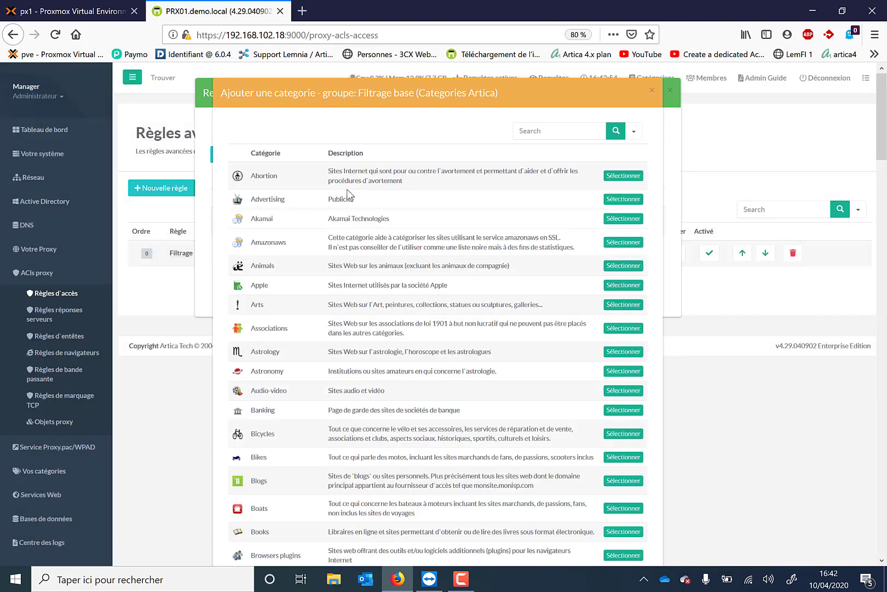
{"action": "scroll", "coordinate": [359, 282], "scroll_direction": "down", "scroll_amount": 10}
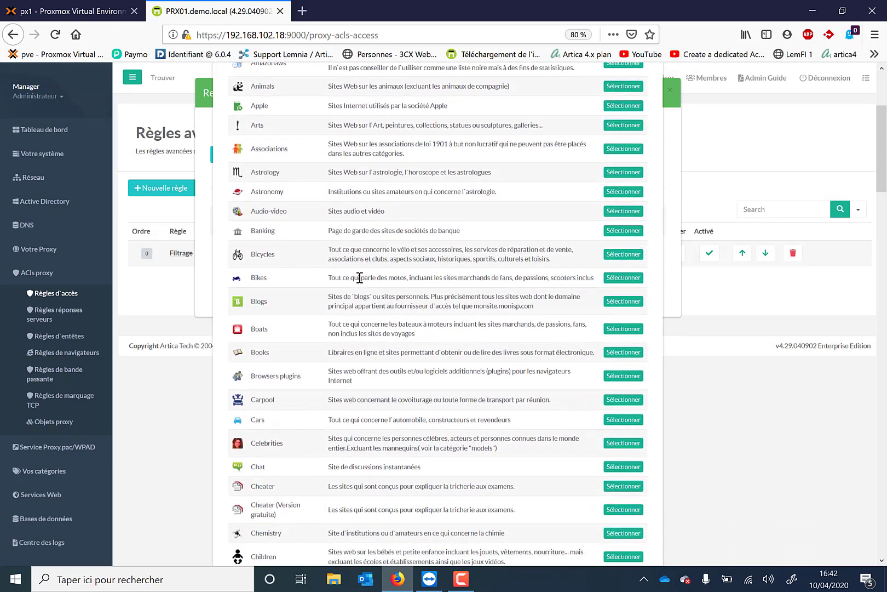
{"action": "scroll", "coordinate": [359, 278], "scroll_direction": "down", "scroll_amount": 5}
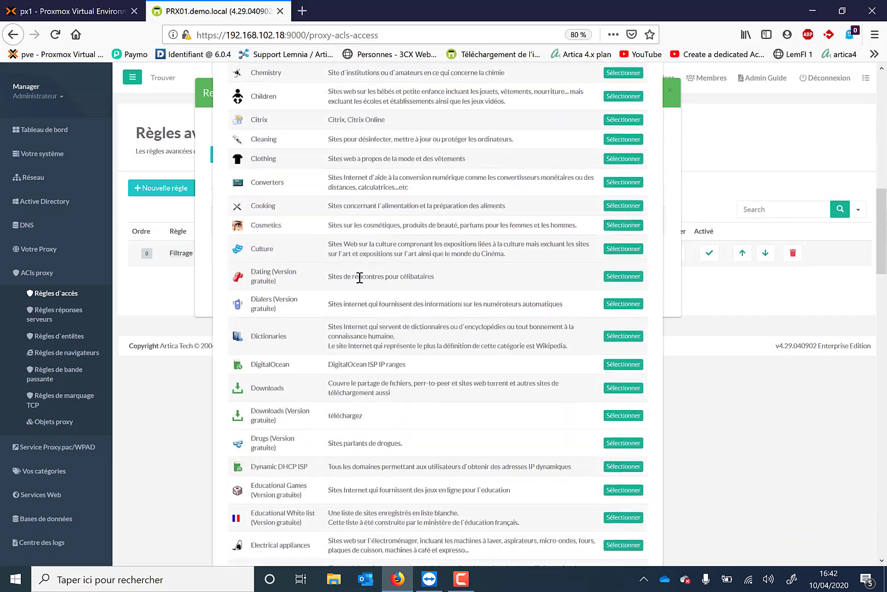
{"action": "scroll", "coordinate": [362, 282], "scroll_direction": "up", "scroll_amount": 3}
{"action": "scroll", "coordinate": [360, 282], "scroll_direction": "up", "scroll_amount": 6}
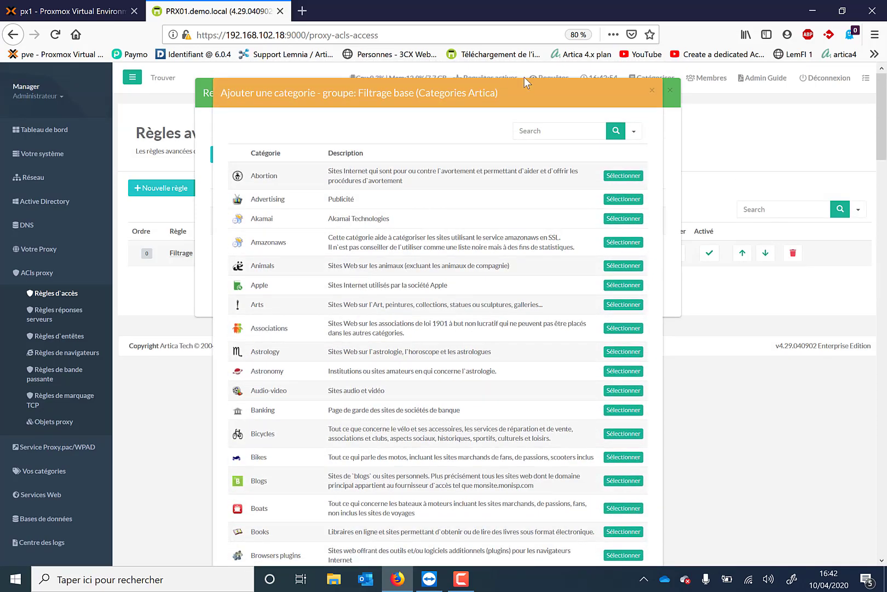
{"action": "left_click", "coordinate": [651, 91]}
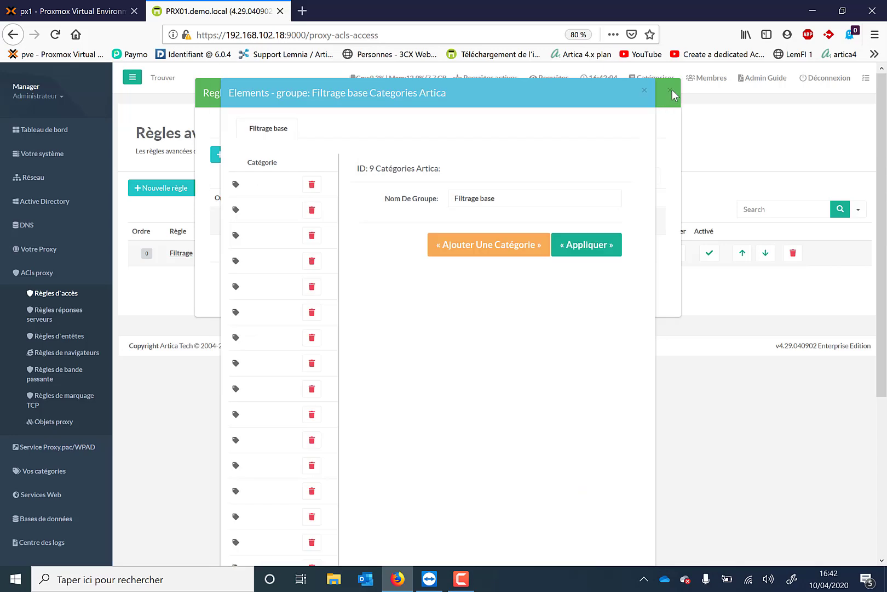
{"action": "left_click", "coordinate": [672, 91]}
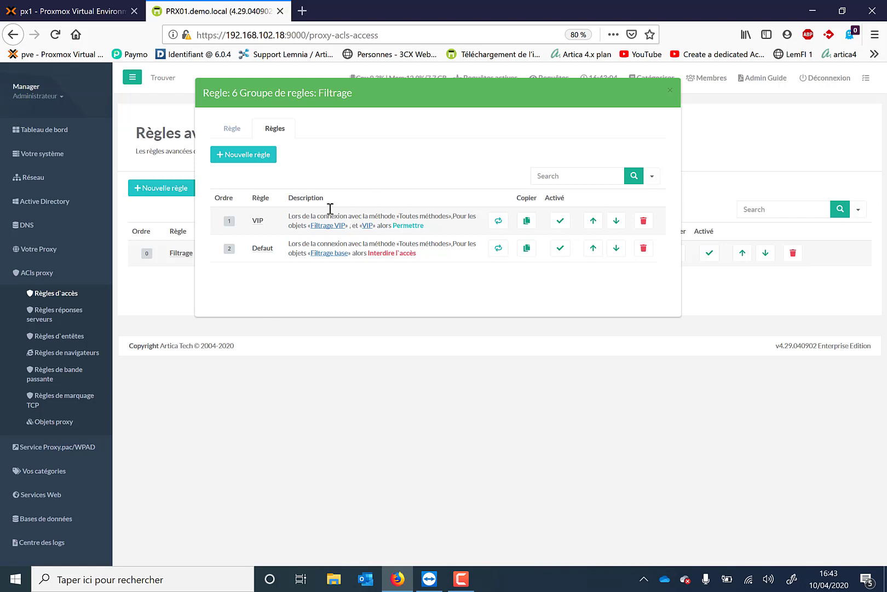
Step: Check the allow and deny types available for another rule in the Filtrage group, then close the form without adding it
{"action": "left_click", "coordinate": [252, 156]}
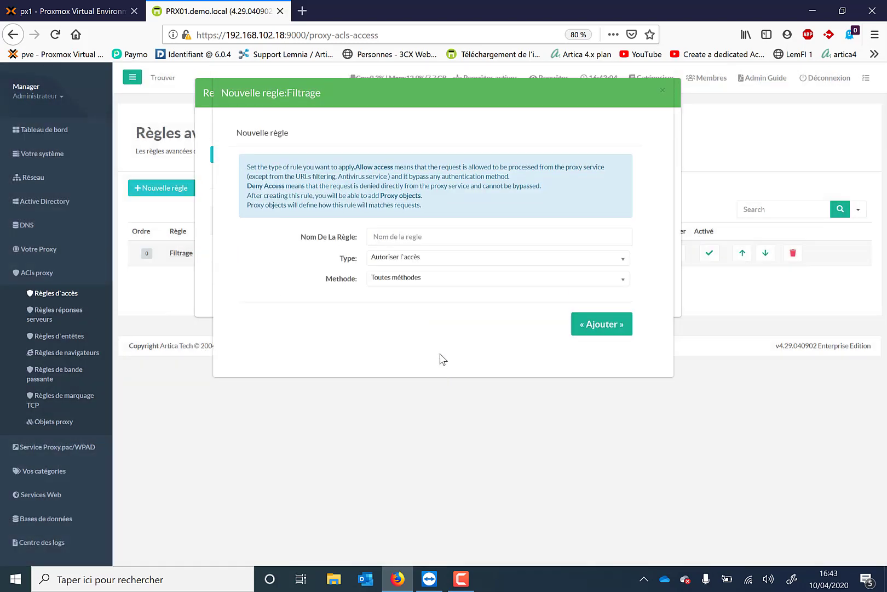
{"action": "left_click", "coordinate": [418, 259]}
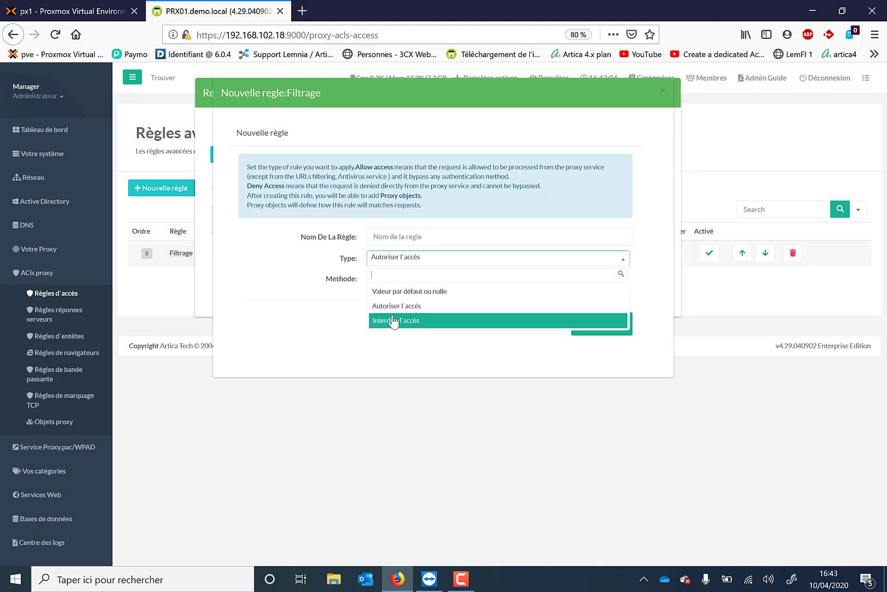
{"action": "left_click", "coordinate": [663, 91]}
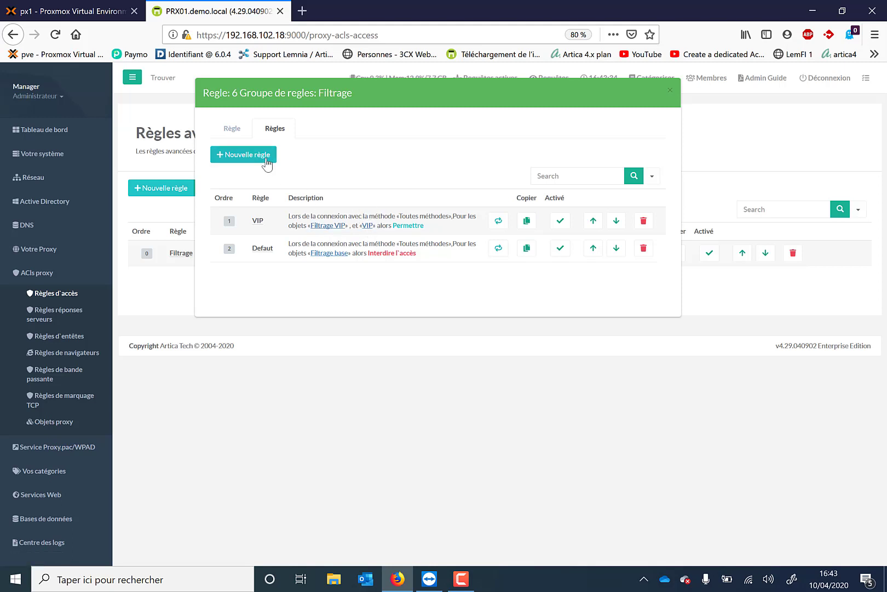
Step: Open the VIP rule's proxy objects and examine the object types offered for a new object, then close the rule without adding one
{"action": "left_click", "coordinate": [258, 221]}
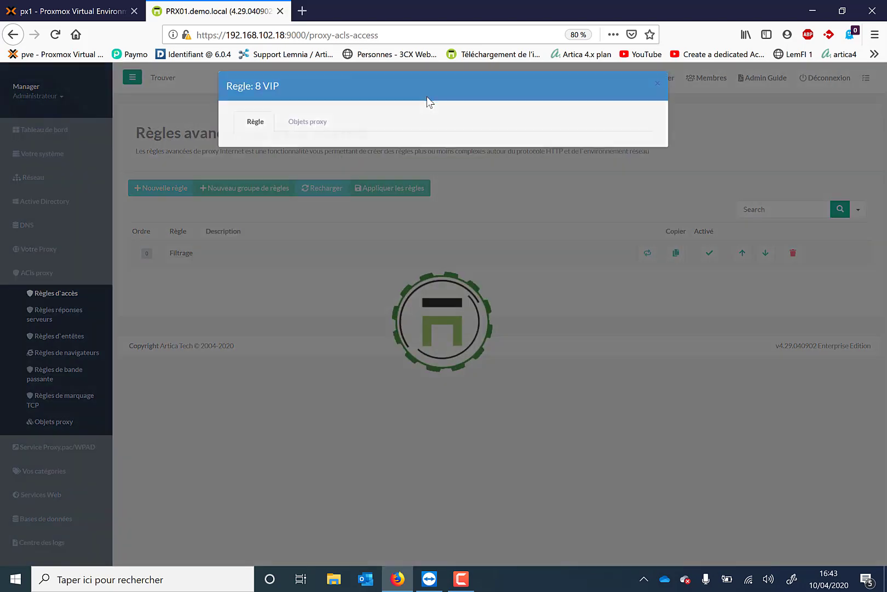
{"action": "left_click", "coordinate": [306, 132]}
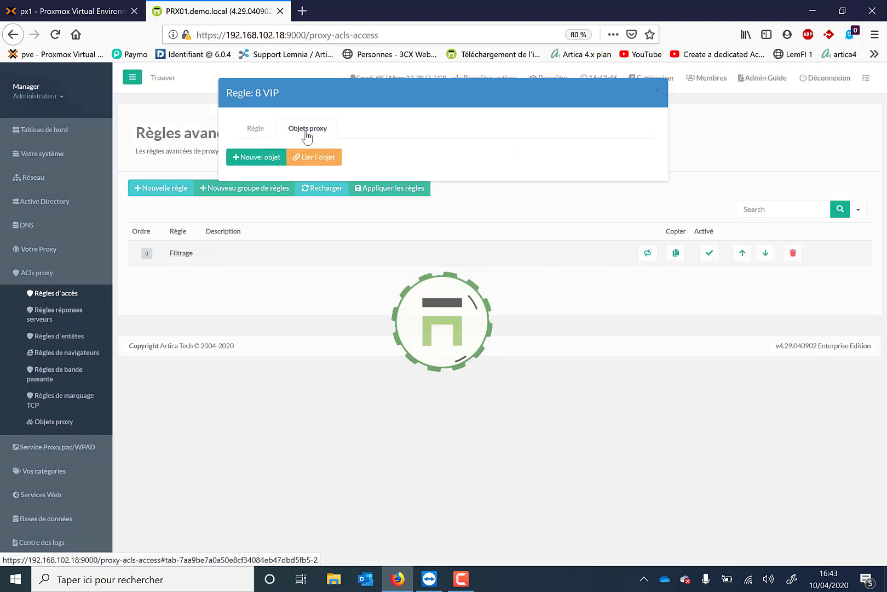
{"action": "left_click", "coordinate": [267, 169]}
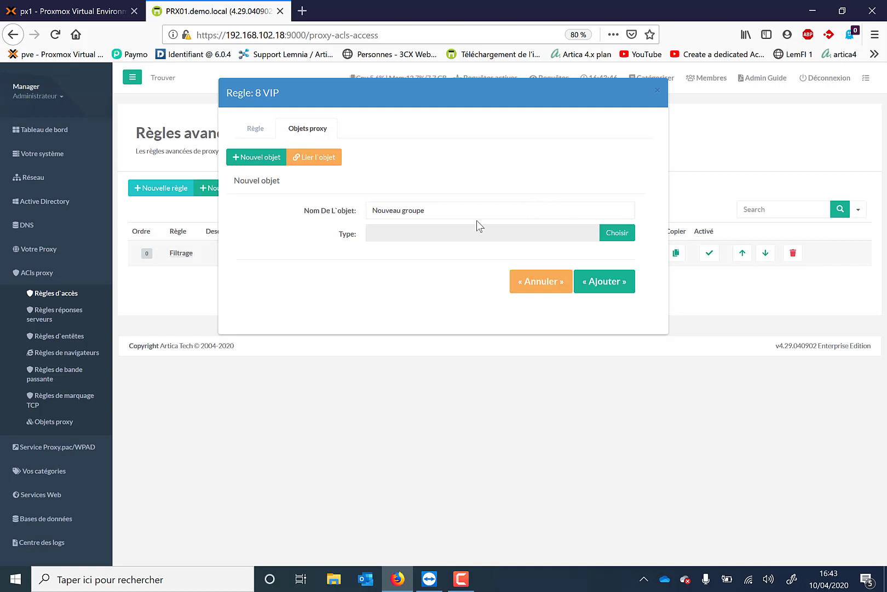
{"action": "left_click", "coordinate": [619, 232]}
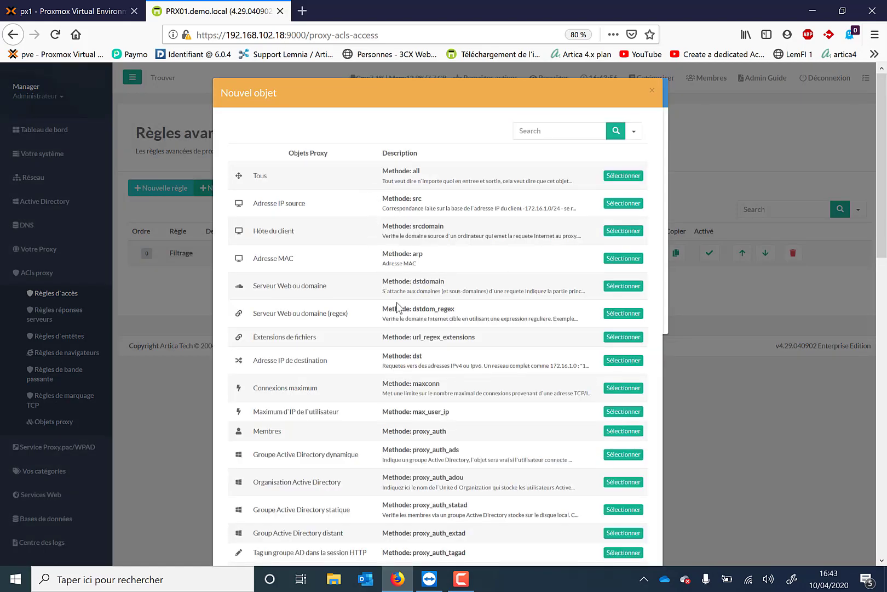
{"action": "scroll", "coordinate": [396, 307], "scroll_direction": "down", "scroll_amount": 3}
{"action": "scroll", "coordinate": [398, 307], "scroll_direction": "down", "scroll_amount": 1}
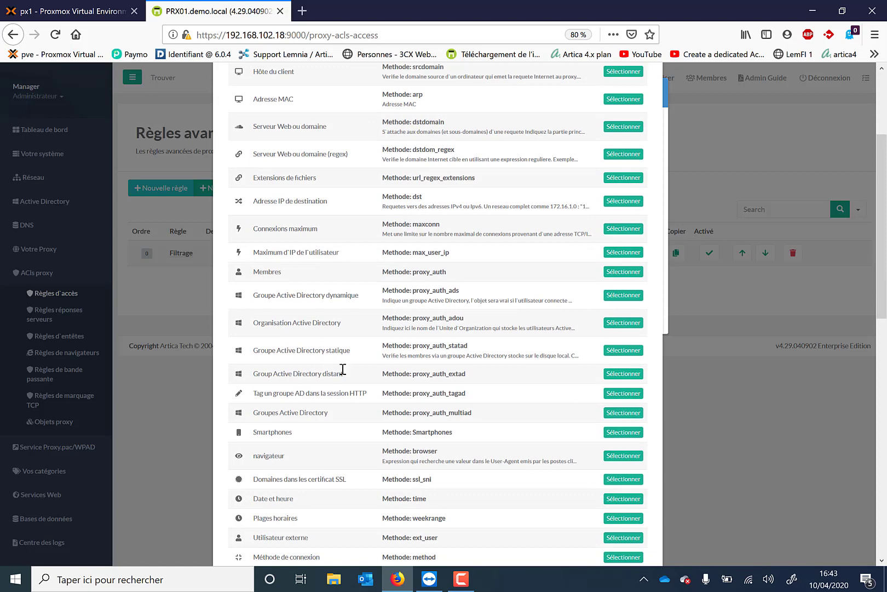
{"action": "scroll", "coordinate": [343, 369], "scroll_direction": "down", "scroll_amount": 1}
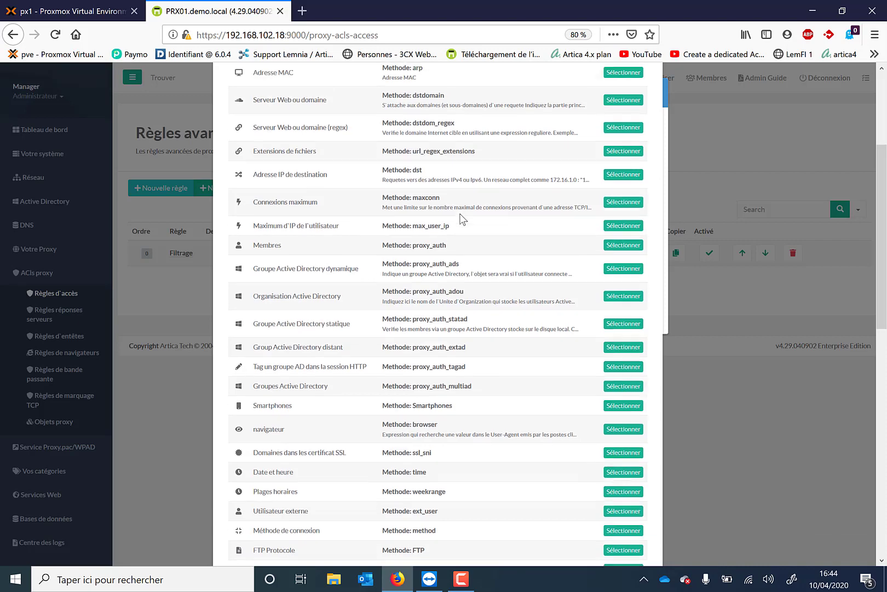
{"action": "scroll", "coordinate": [463, 219], "scroll_direction": "up", "scroll_amount": 5}
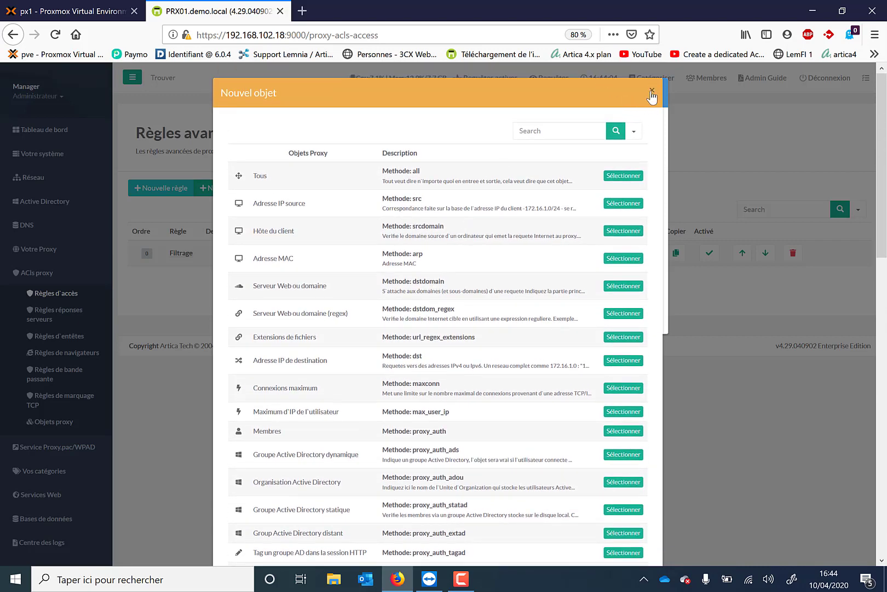
{"action": "left_click", "coordinate": [652, 91]}
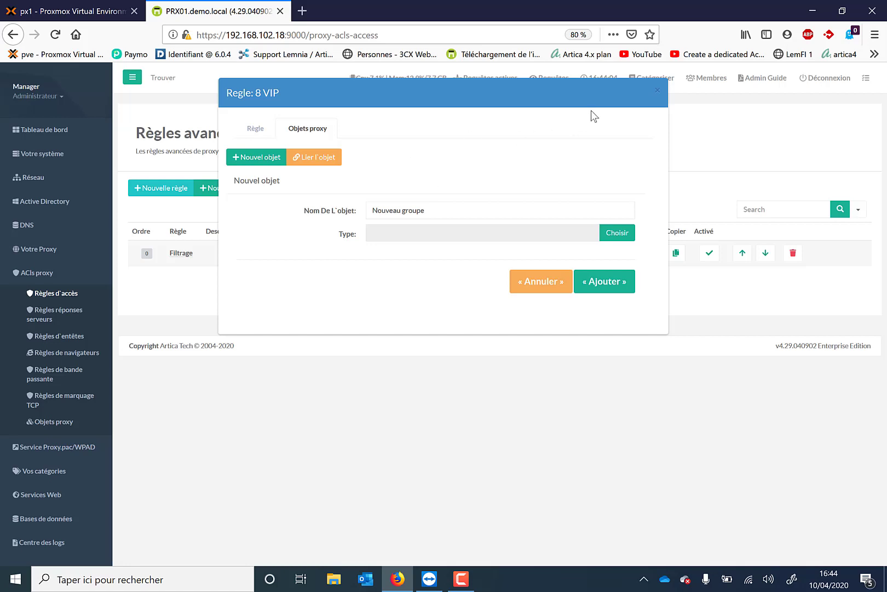
{"action": "left_click", "coordinate": [656, 92]}
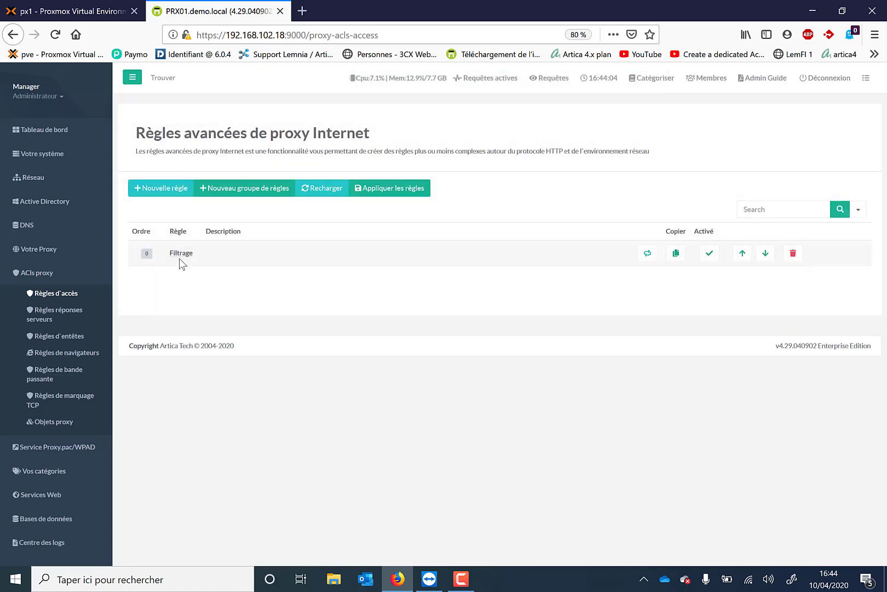
Step: From the Filtrage group's rules, open the VIP rule's VIP object and search Active Directory groups for VIP, then close without selecting any
{"action": "left_click", "coordinate": [182, 253]}
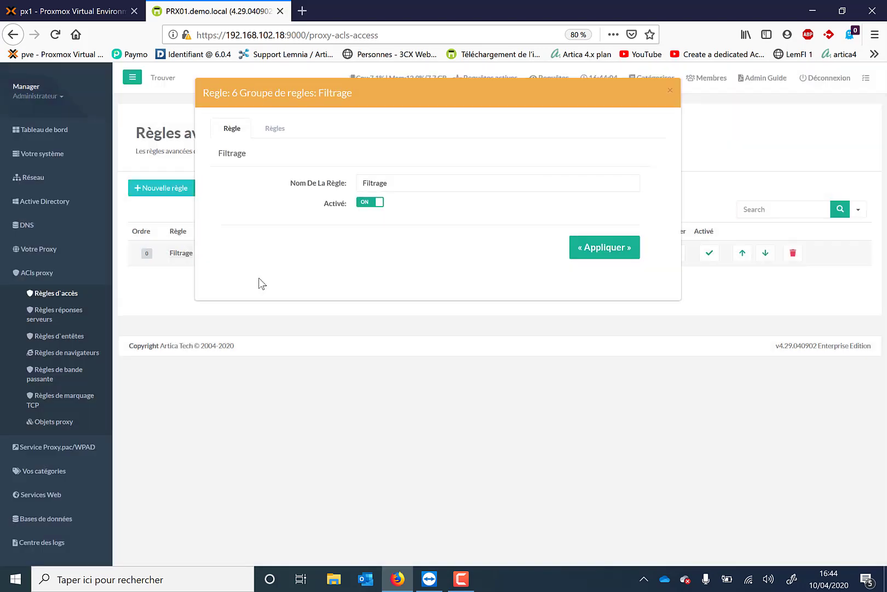
{"action": "left_click", "coordinate": [275, 129]}
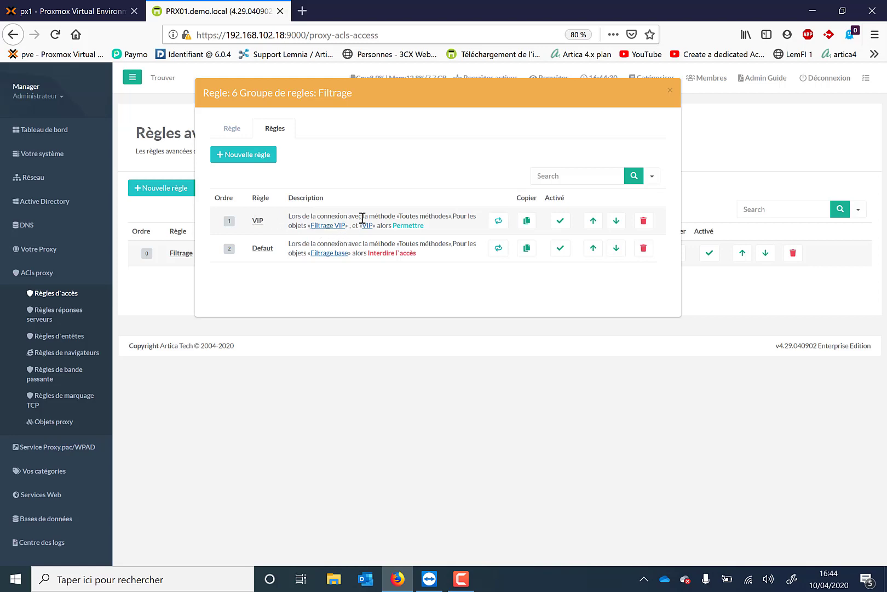
{"action": "left_click", "coordinate": [367, 225]}
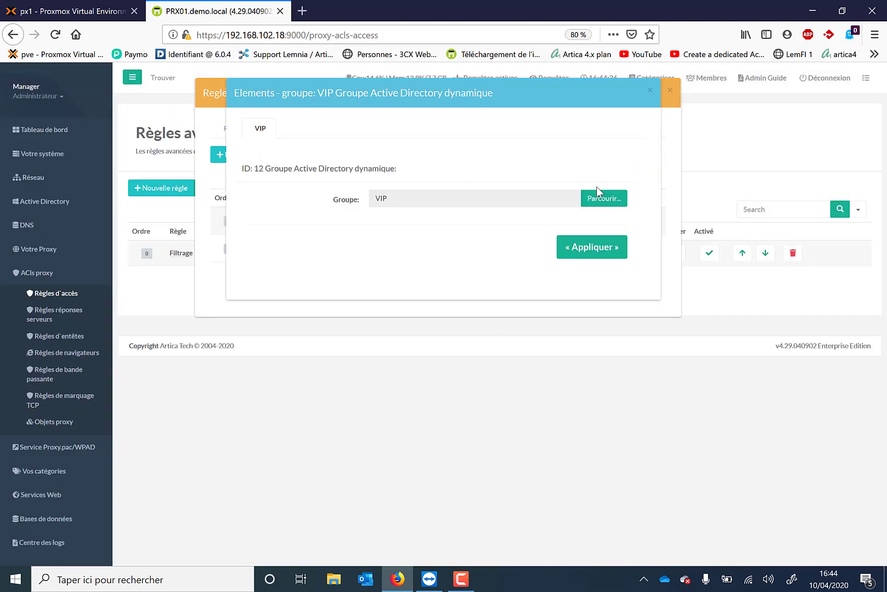
{"action": "left_click", "coordinate": [598, 192]}
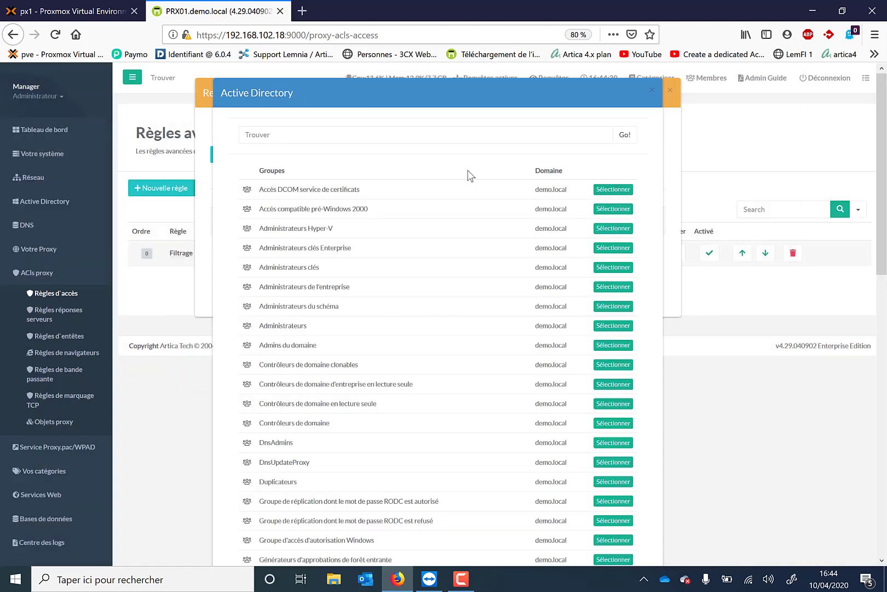
{"action": "left_click", "coordinate": [420, 138]}
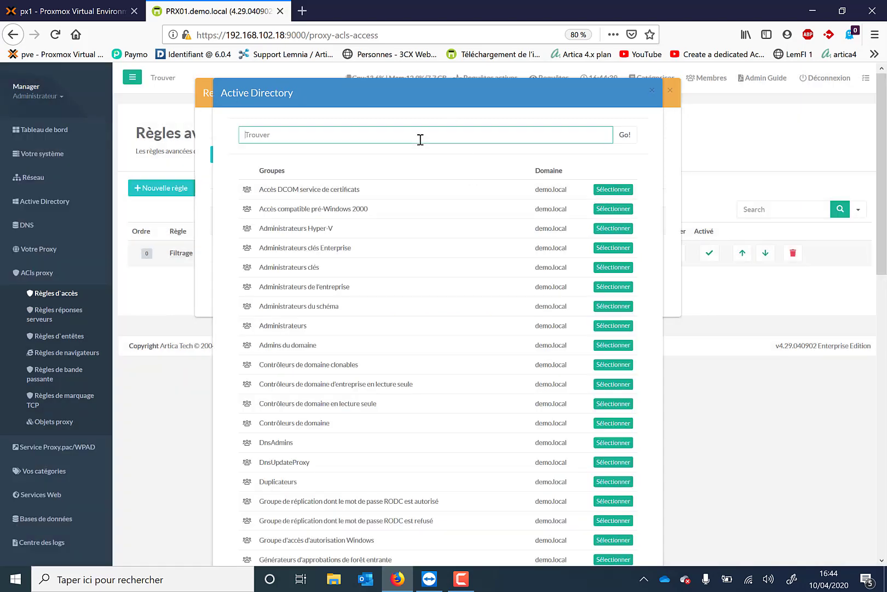
{"action": "type", "text": "VIP"}
{"action": "key", "text": "Return"}
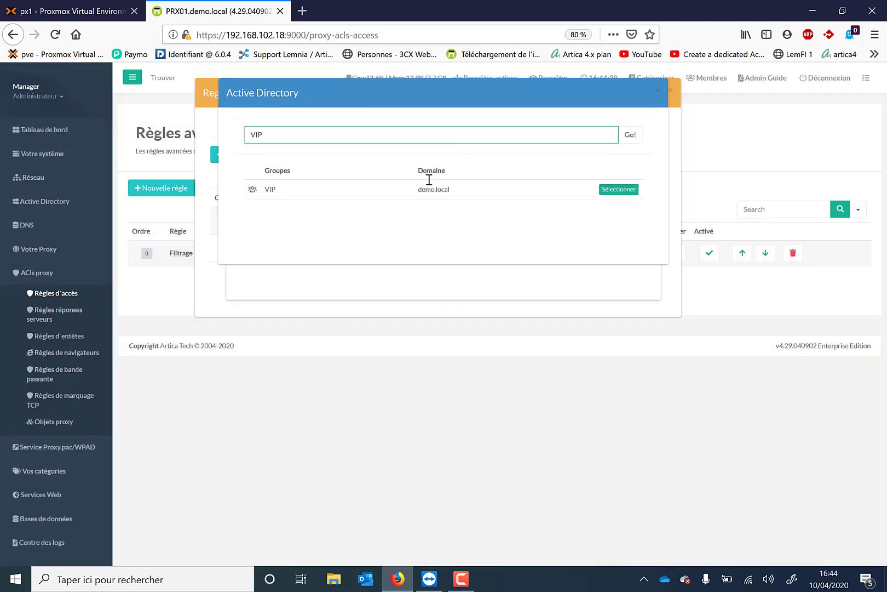
{"action": "left_click", "coordinate": [658, 90]}
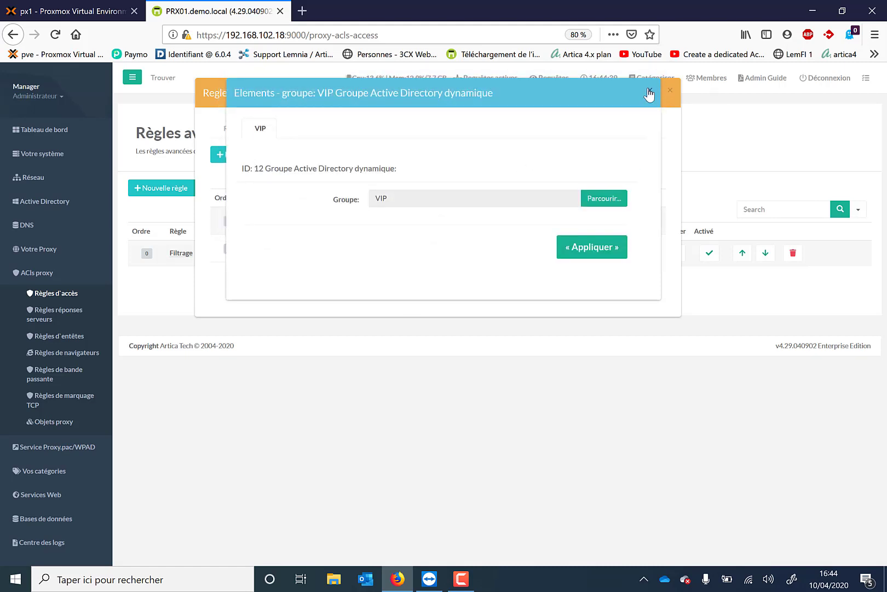
{"action": "left_click", "coordinate": [650, 94]}
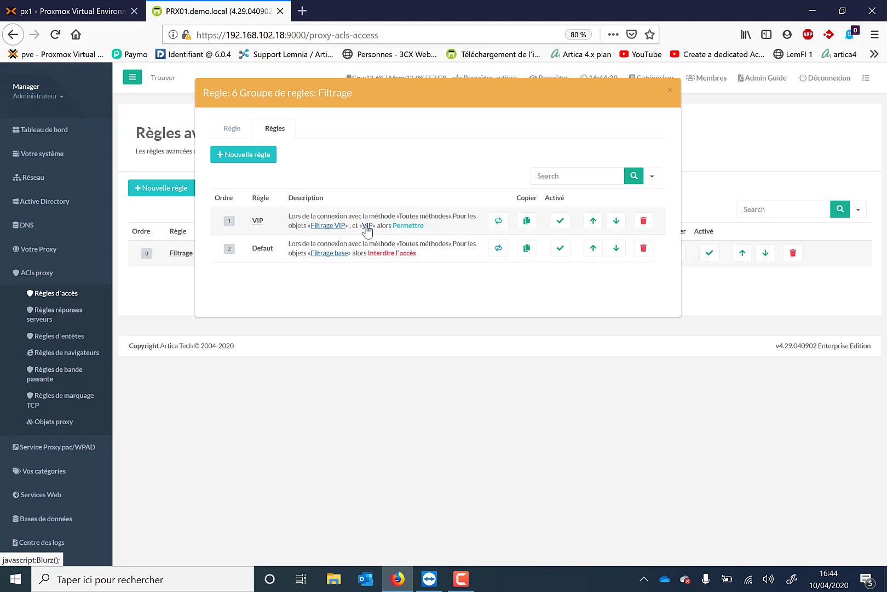
Step: Check the categories in the VIP rule's Filtrage VIP object, then close the Filtrage rule group
{"action": "left_click", "coordinate": [329, 226]}
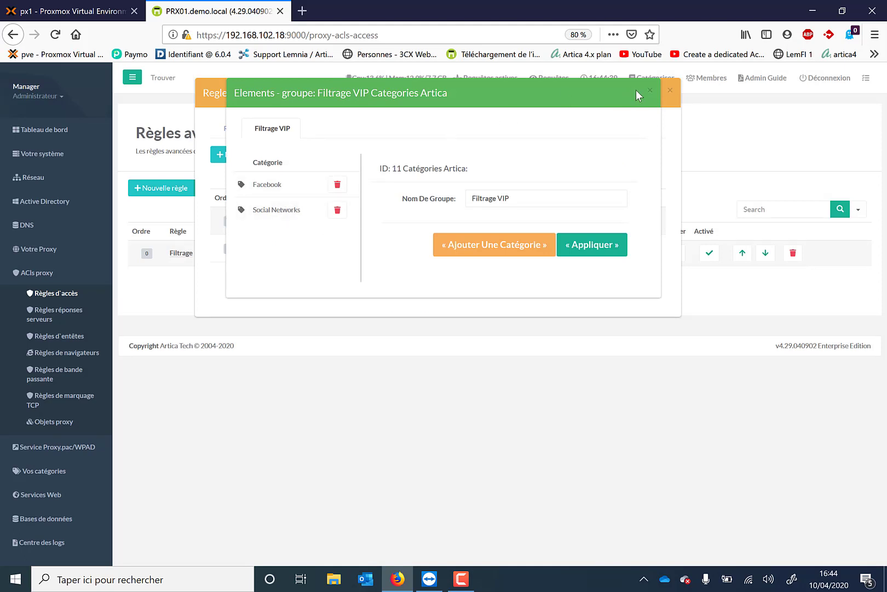
{"action": "left_click", "coordinate": [649, 91]}
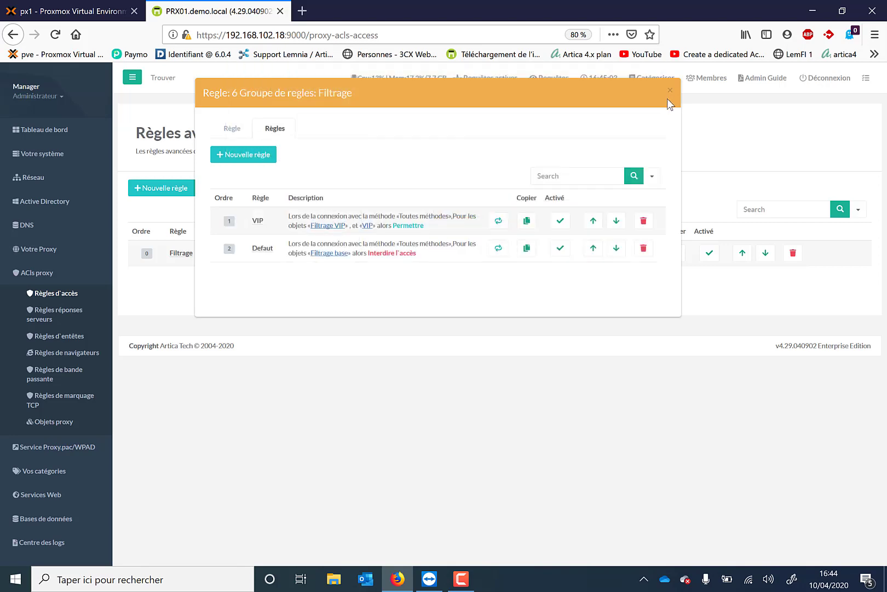
{"action": "left_click", "coordinate": [669, 98]}
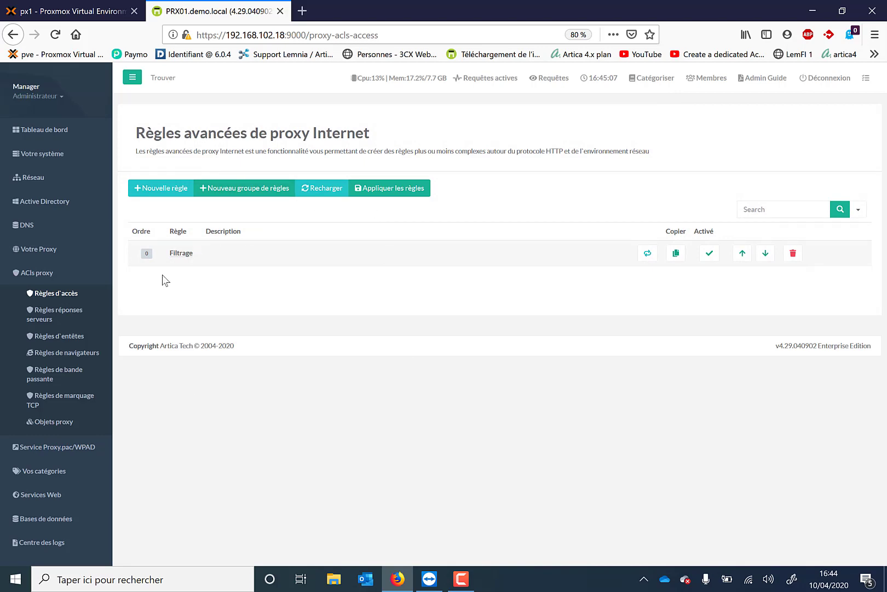
Step: Switch to the W10DEMO remote session in TeamViewer and sign in to Windows with the account password
{"action": "left_click", "coordinate": [434, 585]}
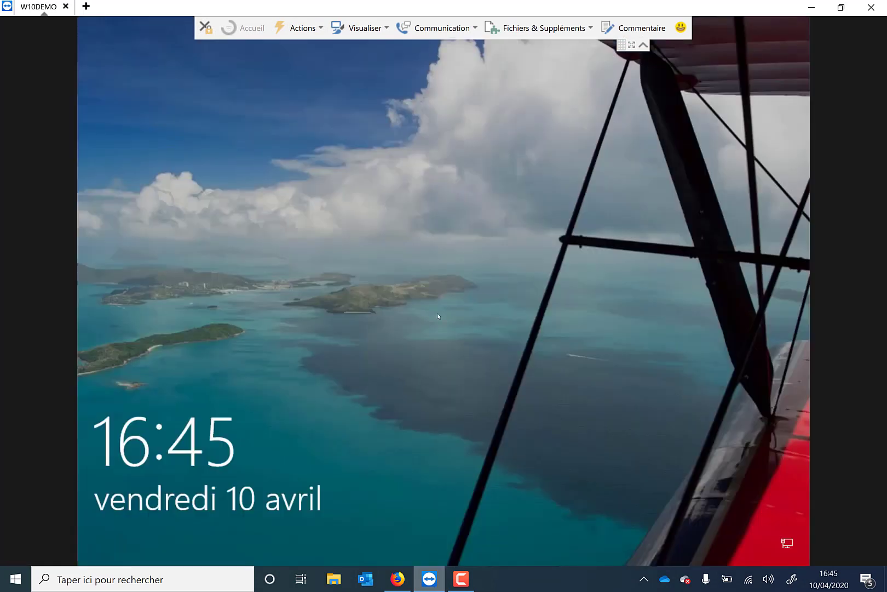
{"action": "left_click", "coordinate": [438, 316]}
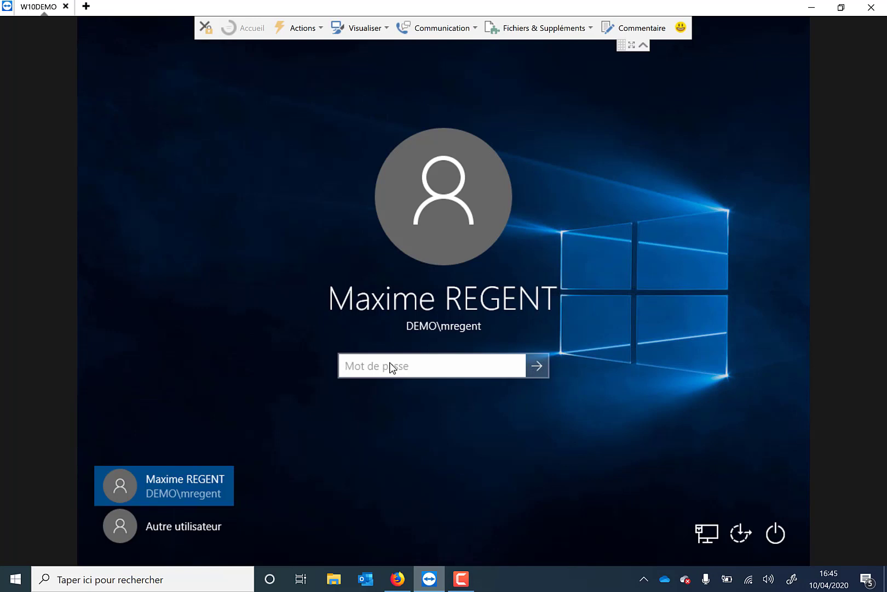
{"action": "type", "text": "•••••••"}
{"action": "key", "text": "Return"}
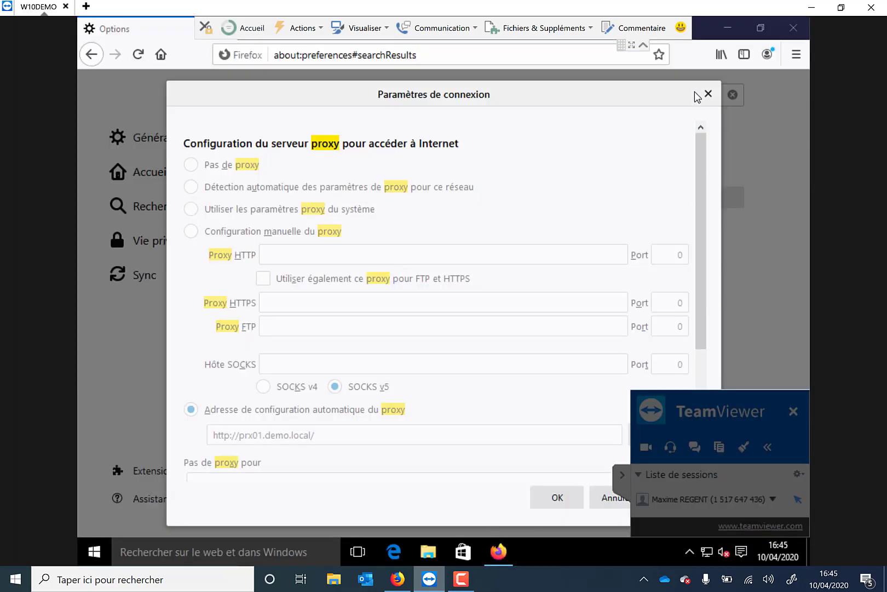
Step: Check the automatic proxy configuration address in Firefox's connection settings, then close them and clear the TeamViewer controls out of the way
{"action": "left_click", "coordinate": [624, 475]}
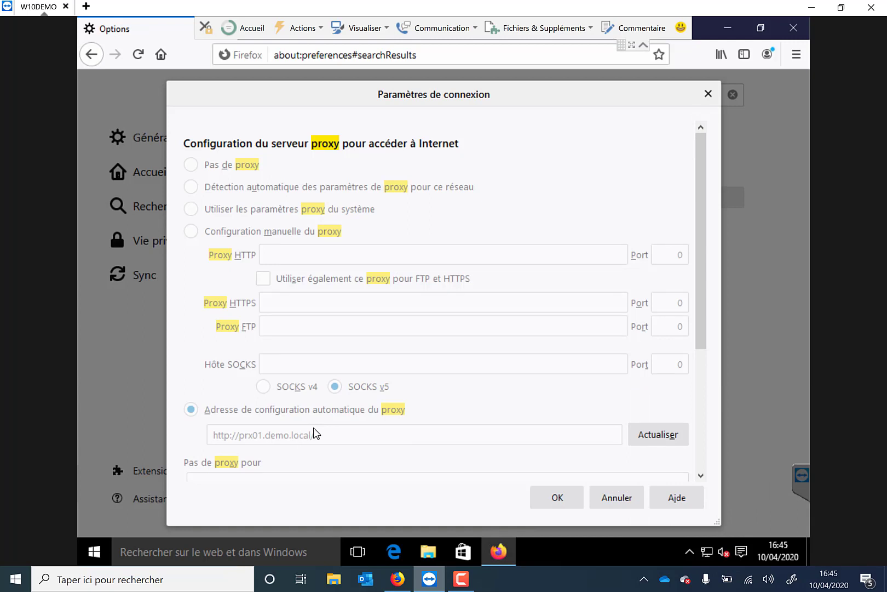
{"action": "left_click", "coordinate": [709, 93]}
{"action": "left_click", "coordinate": [642, 46]}
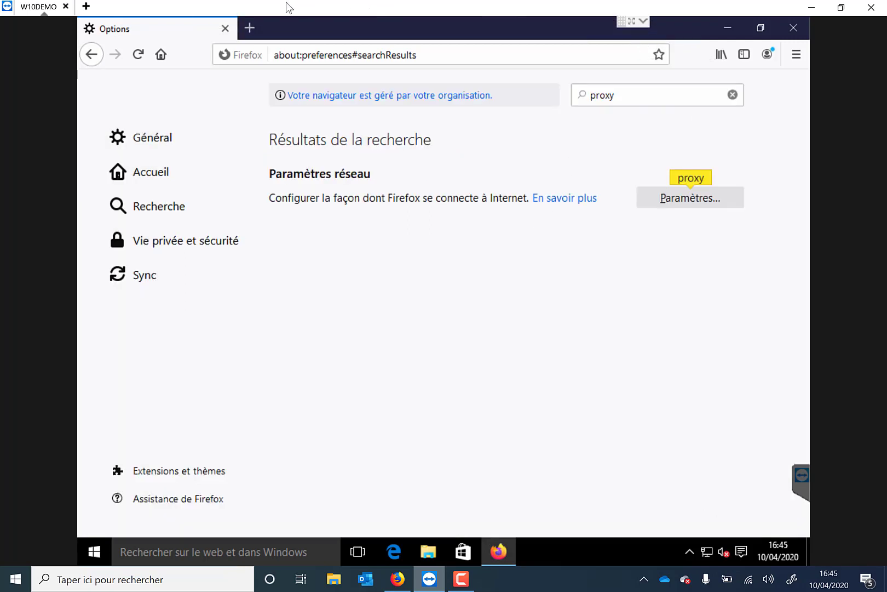
Step: Request foutlamoila.com in a new browser tab to test the proxy filtering, and highlight the access status line
{"action": "left_click", "coordinate": [250, 28]}
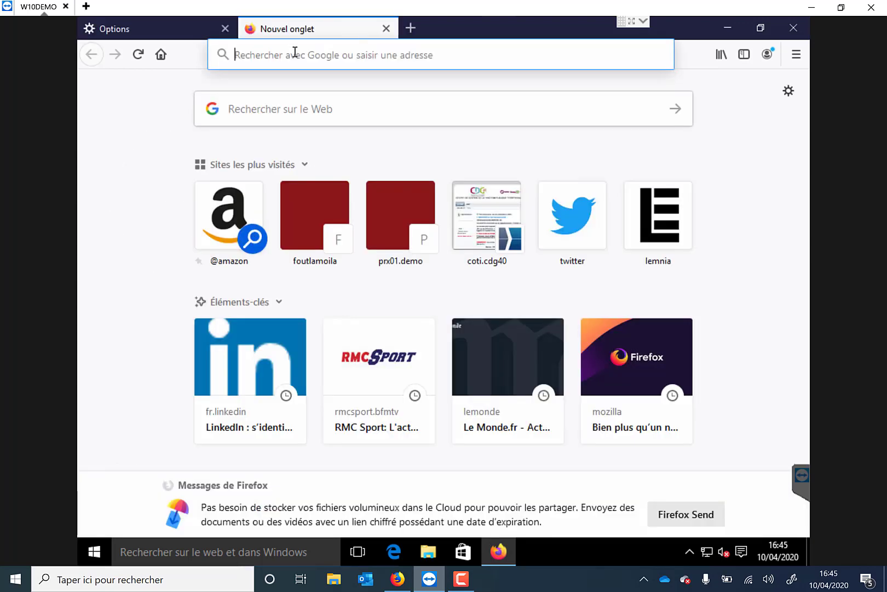
{"action": "left_click", "coordinate": [295, 53]}
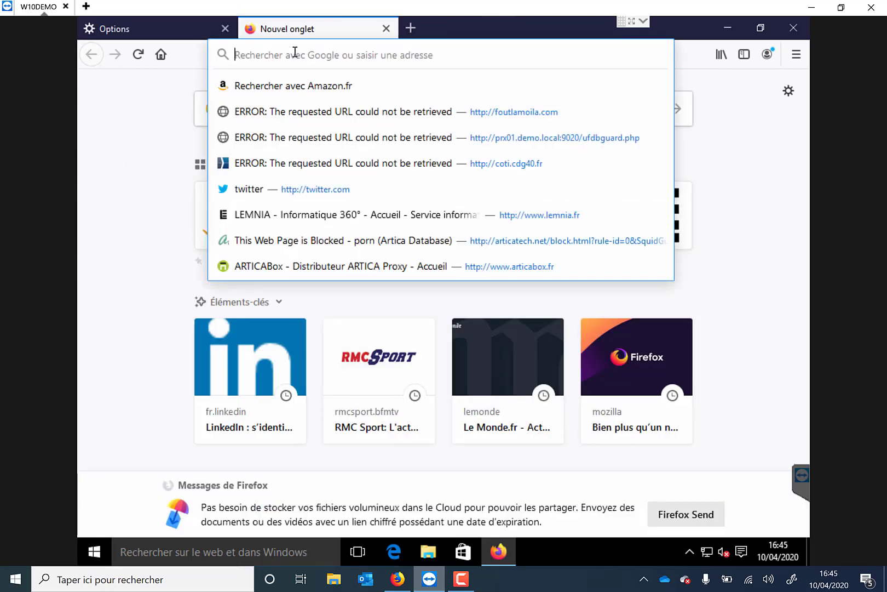
{"action": "type", "text": "foutlamoila.com/"}
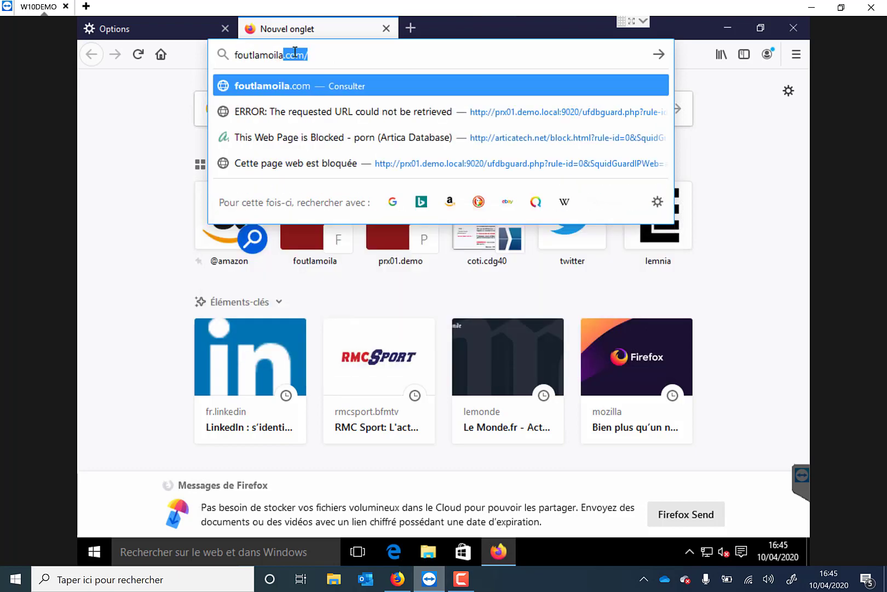
{"action": "key", "text": "Return"}
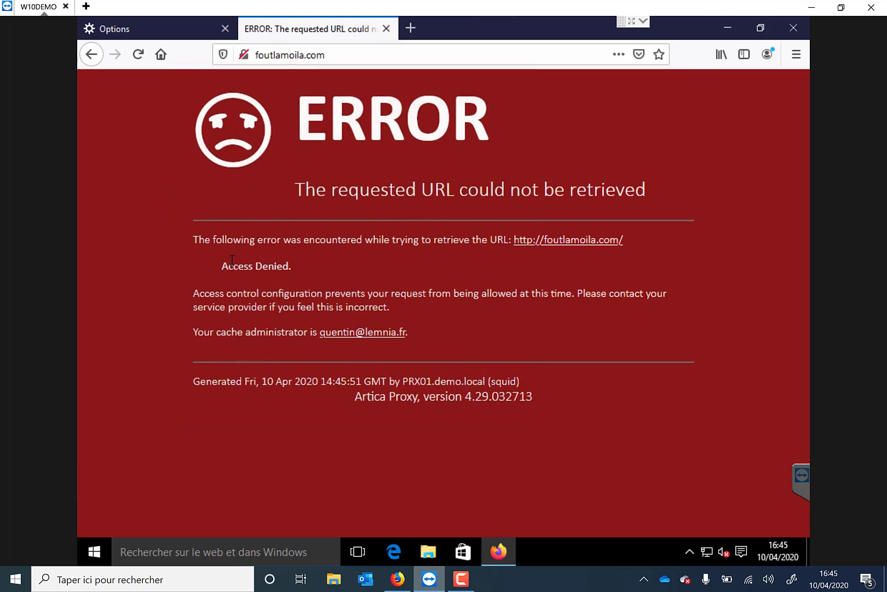
{"action": "triple_click", "coordinate": [281, 274]}
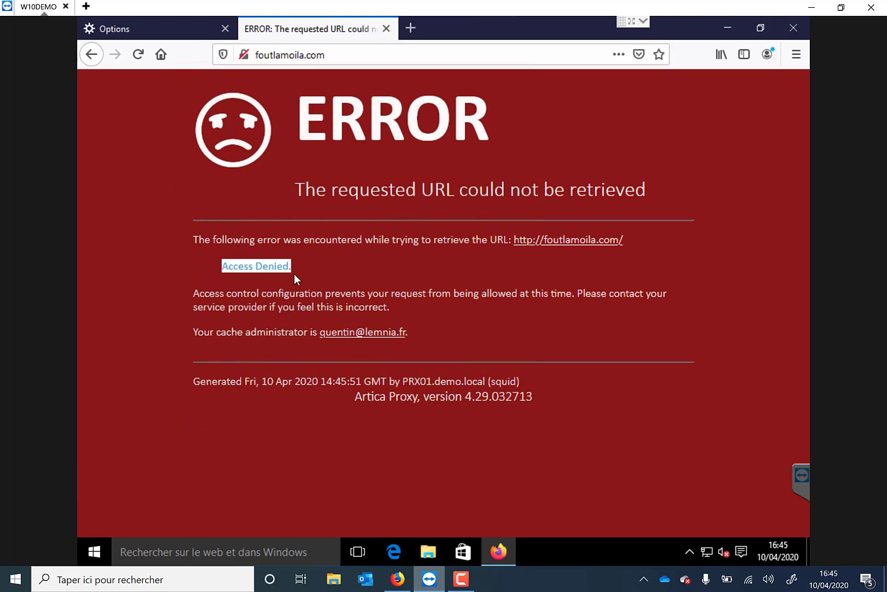
Step: Search for facebook in another new tab and open the Facebook site from the results to test its filtering
{"action": "left_click", "coordinate": [411, 28]}
{"action": "left_click", "coordinate": [365, 55]}
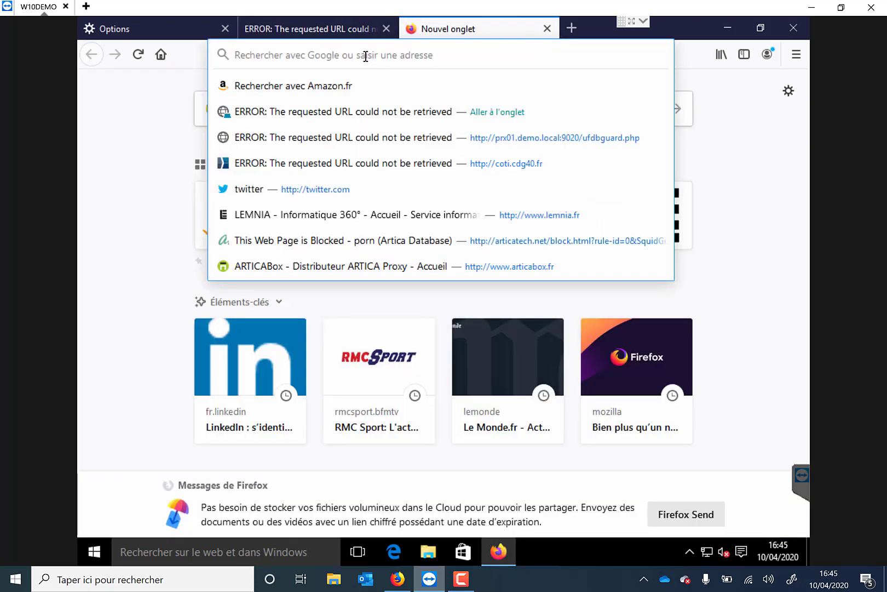
{"action": "type", "text": "facebook"}
{"action": "key", "text": "Return"}
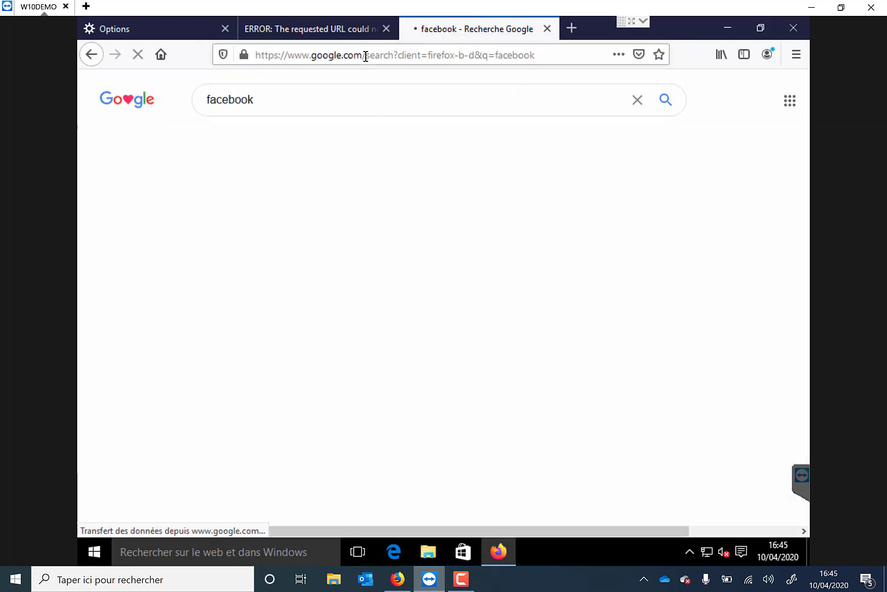
{"action": "left_click", "coordinate": [235, 211]}
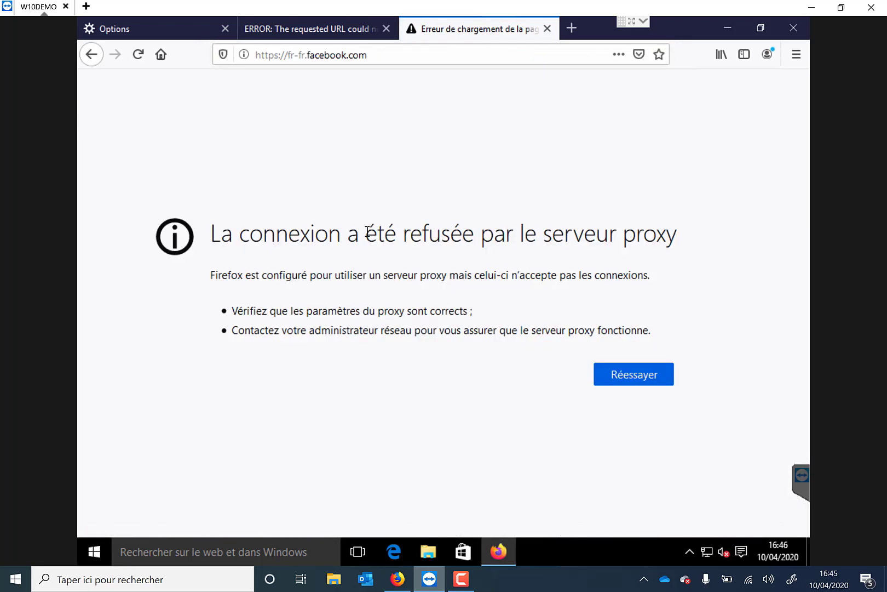
Step: Request twitter.fr in the current browser tab to test its filtering
{"action": "left_click", "coordinate": [357, 56]}
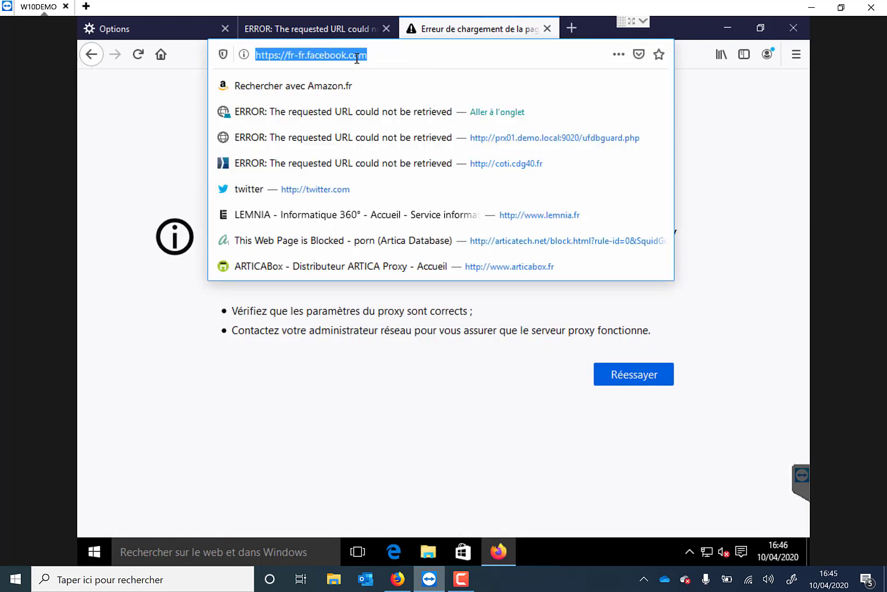
{"action": "type", "text": "twitte"}
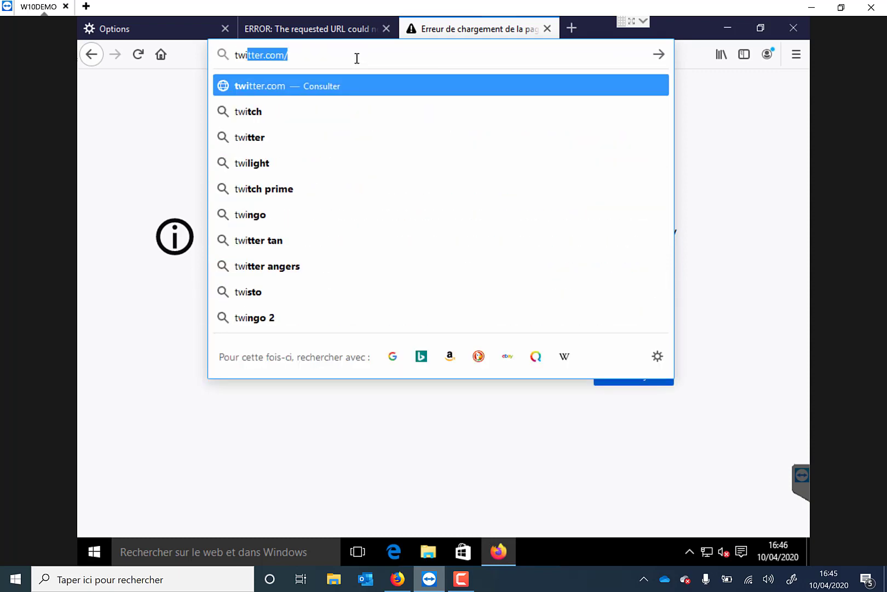
{"action": "type", "text": "r"}
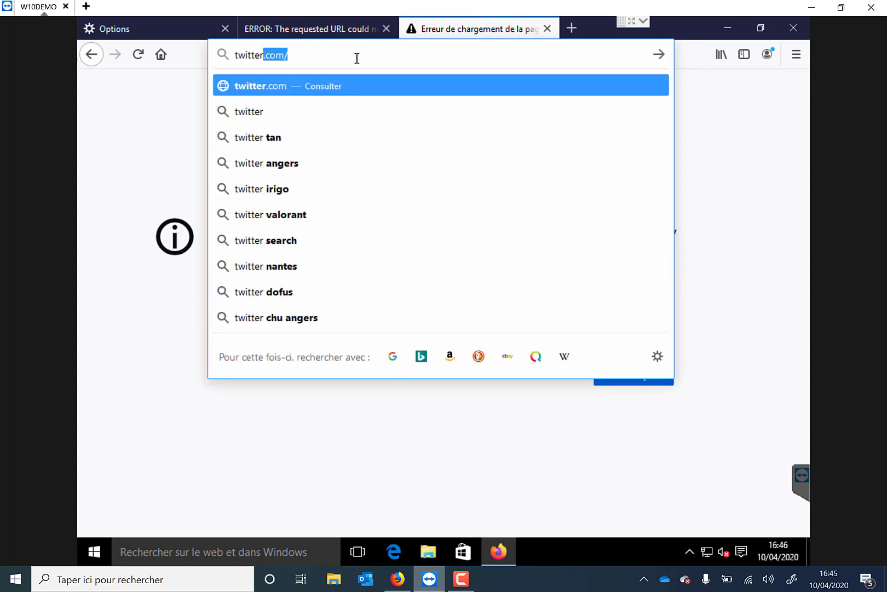
{"action": "type", "text": ".fr"}
{"action": "key", "text": "Return"}
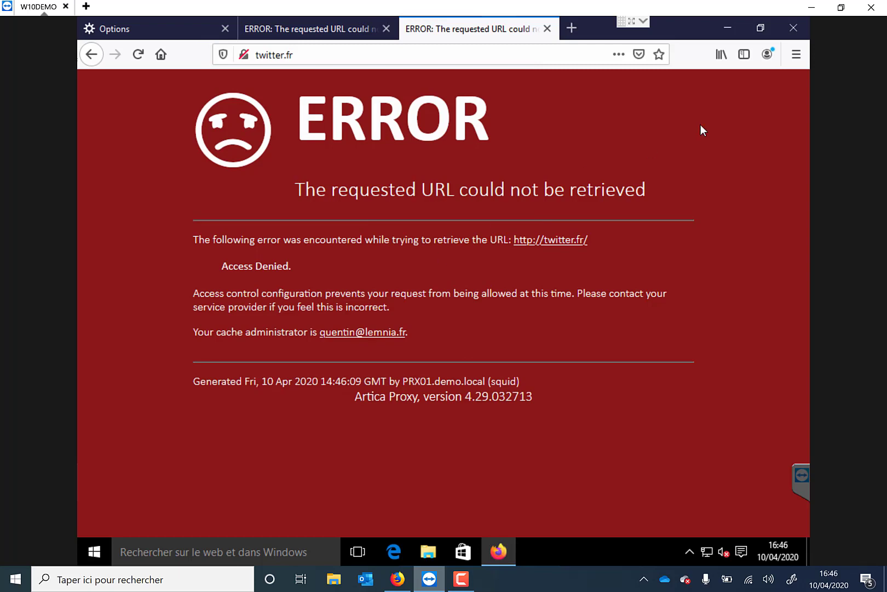
Step: Close Firefox with all its tabs and sign the current user out of Windows
{"action": "left_click", "coordinate": [792, 28]}
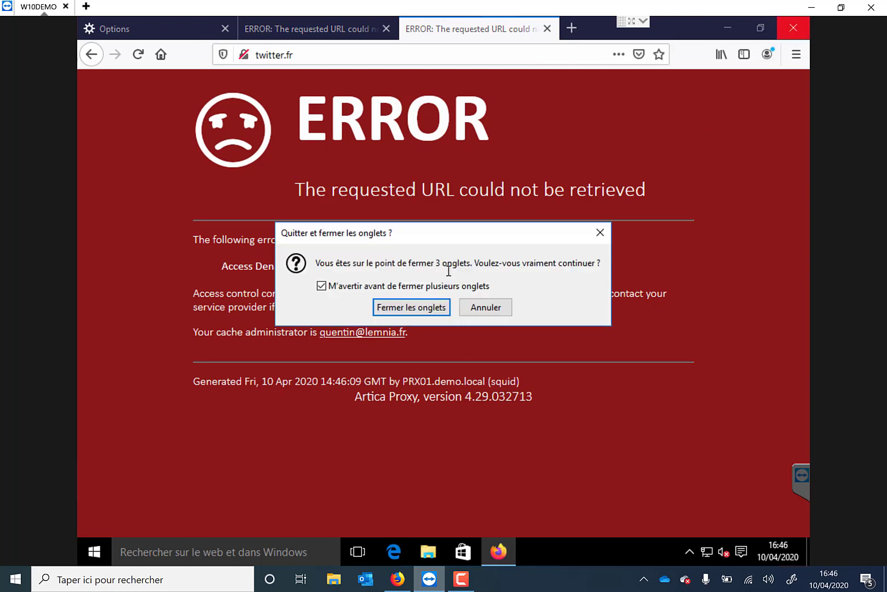
{"action": "left_click", "coordinate": [432, 307]}
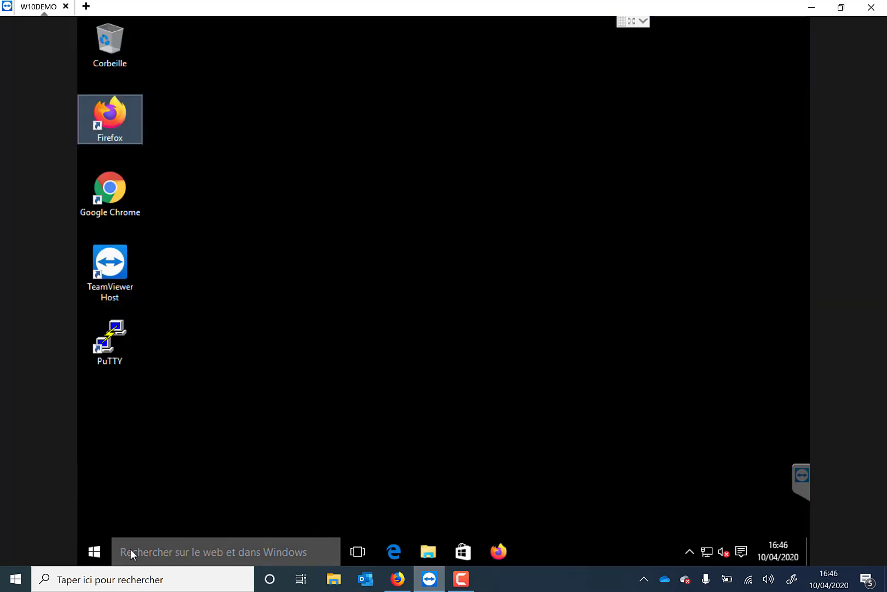
{"action": "left_click", "coordinate": [94, 552]}
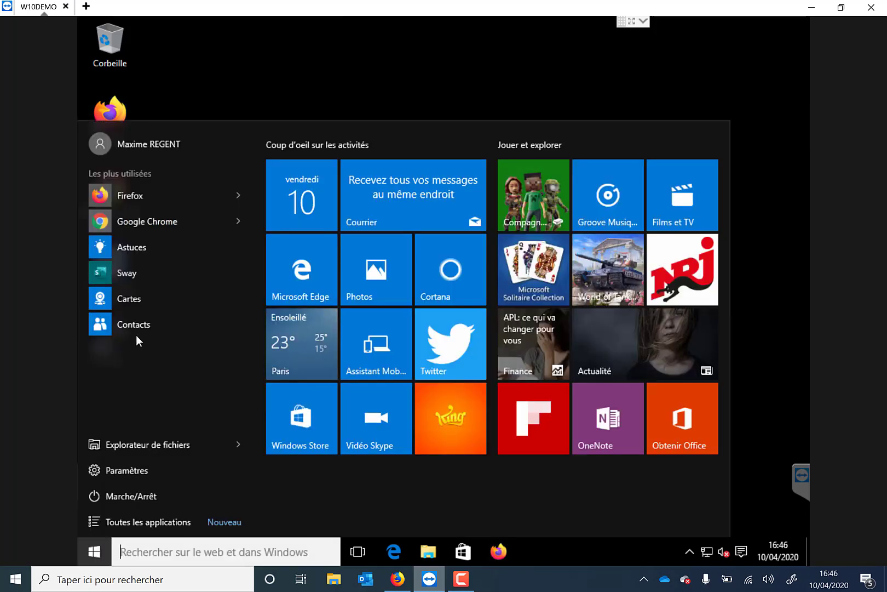
{"action": "left_click", "coordinate": [118, 140]}
{"action": "left_click", "coordinate": [129, 248]}
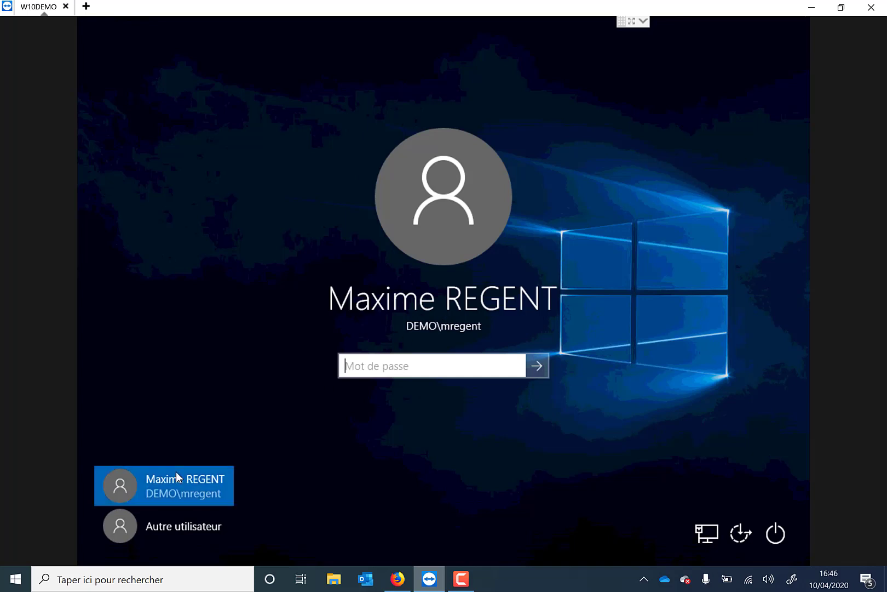
Step: Sign in to Windows as the other user uservip with the account password, and collapse the TeamViewer session panel
{"action": "left_click", "coordinate": [171, 519]}
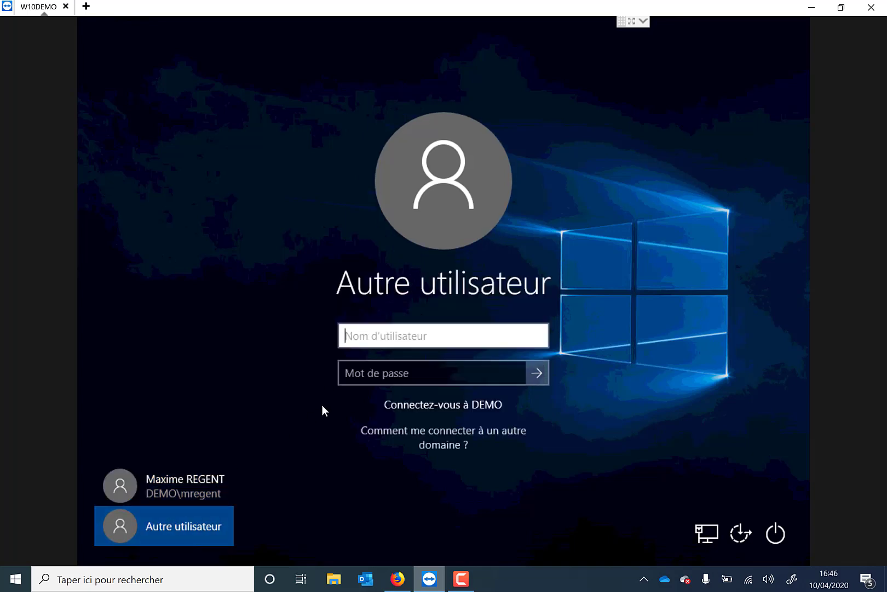
{"action": "type", "text": "uservip"}
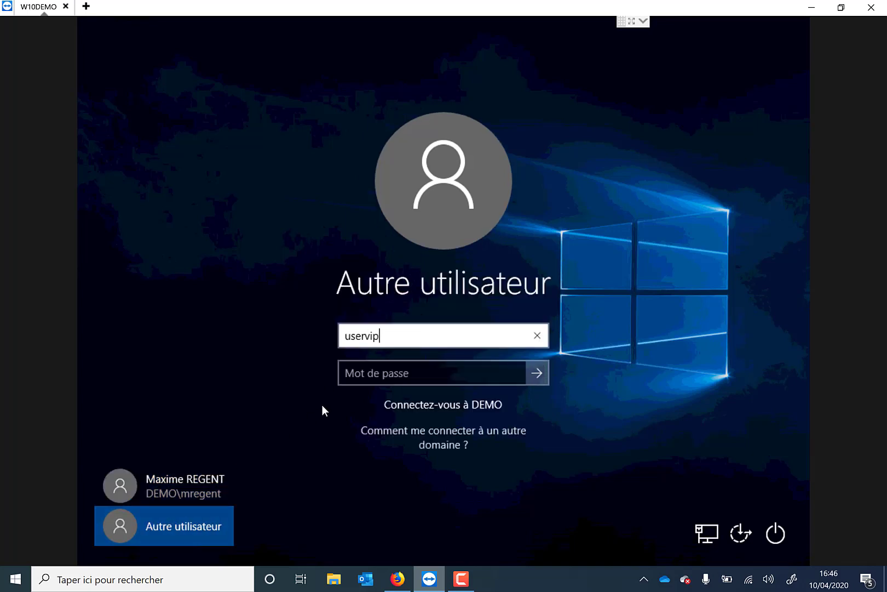
{"action": "key", "text": "Tab"}
{"action": "type", "text": "***********"}
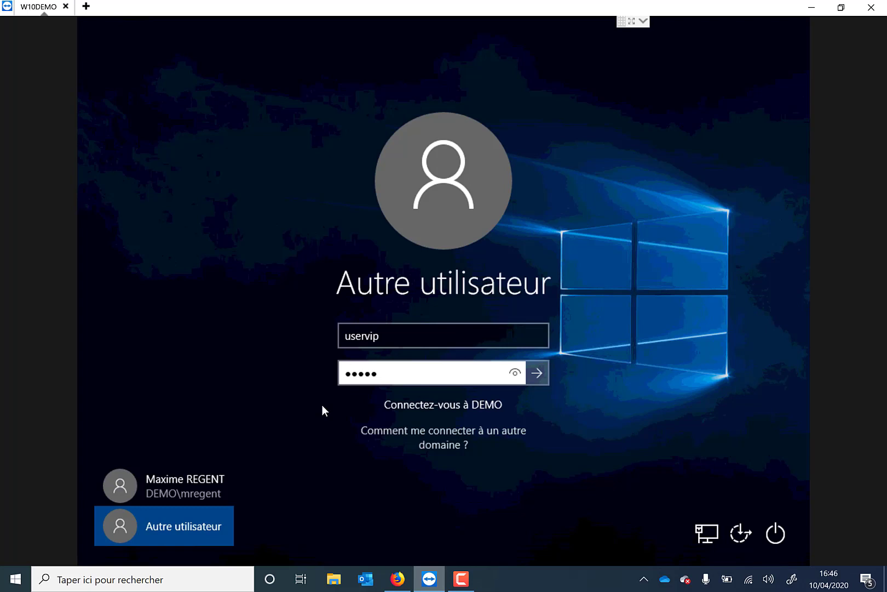
{"action": "type", "text": "**"}
{"action": "key", "text": "Return"}
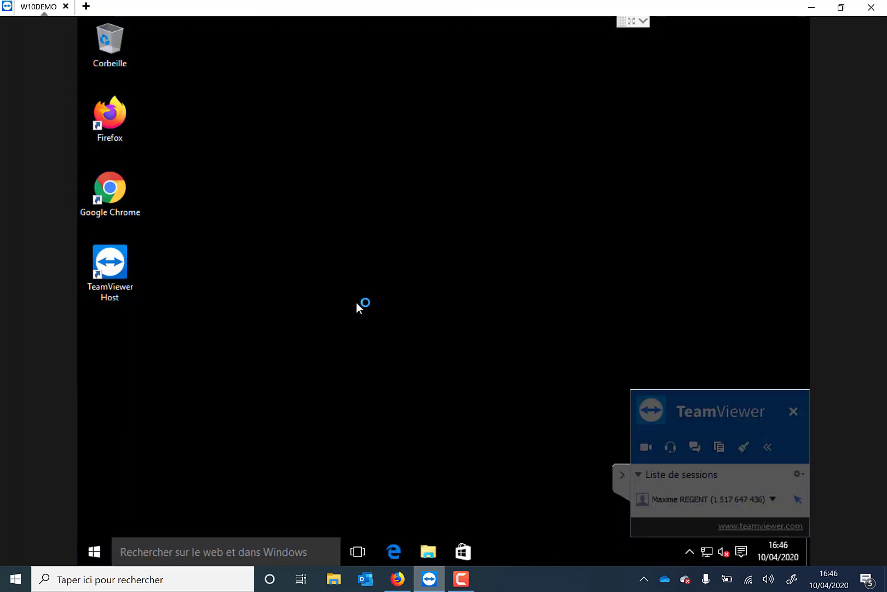
{"action": "left_click", "coordinate": [623, 475]}
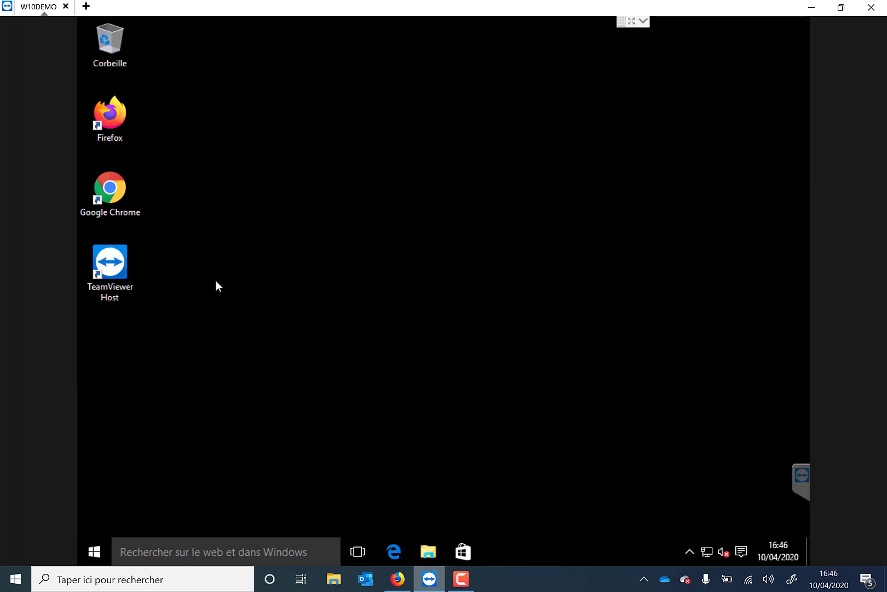
Step: Open Firefox, find its proxy options, check the automatic proxy configuration address in the connection settings, and close them
{"action": "double_click", "coordinate": [105, 127]}
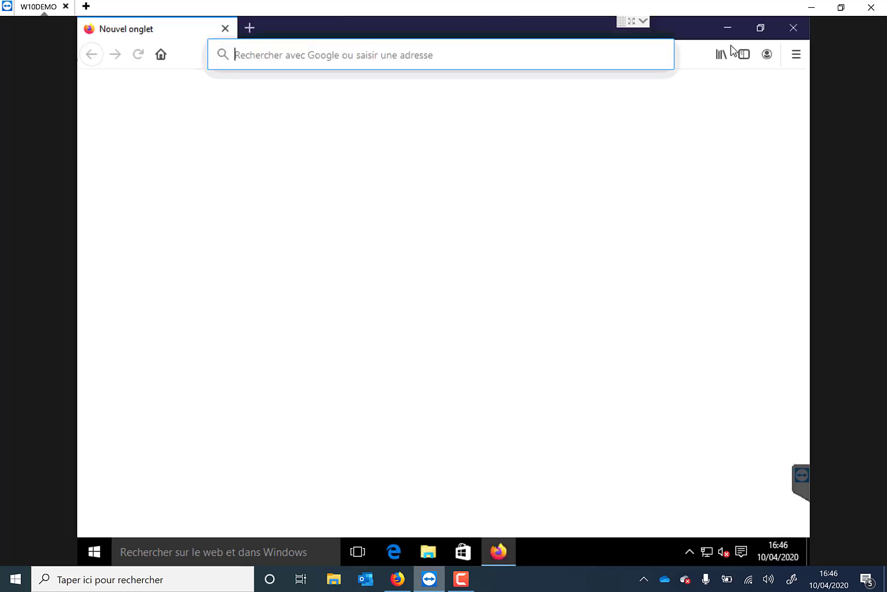
{"action": "left_click", "coordinate": [796, 54]}
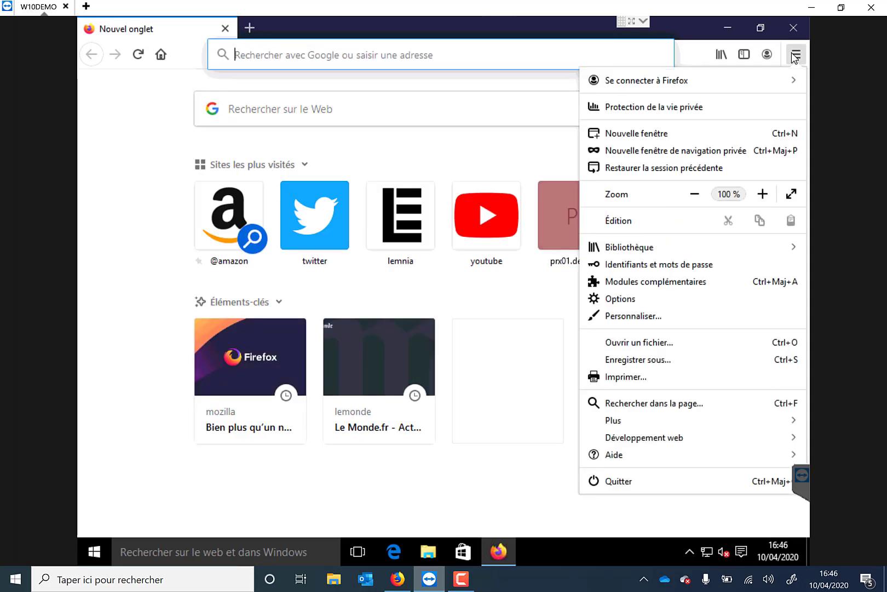
{"action": "right_click", "coordinate": [795, 55]}
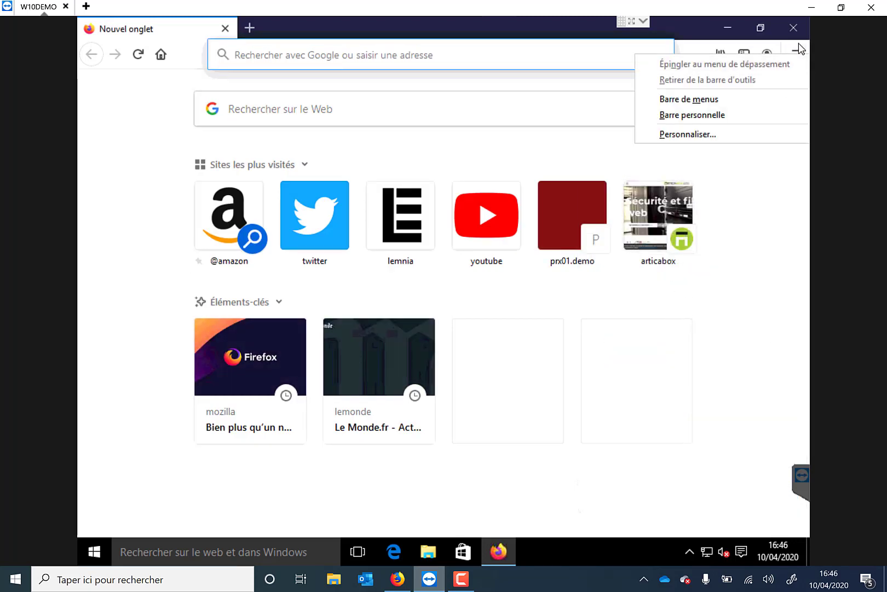
{"action": "left_click", "coordinate": [795, 54]}
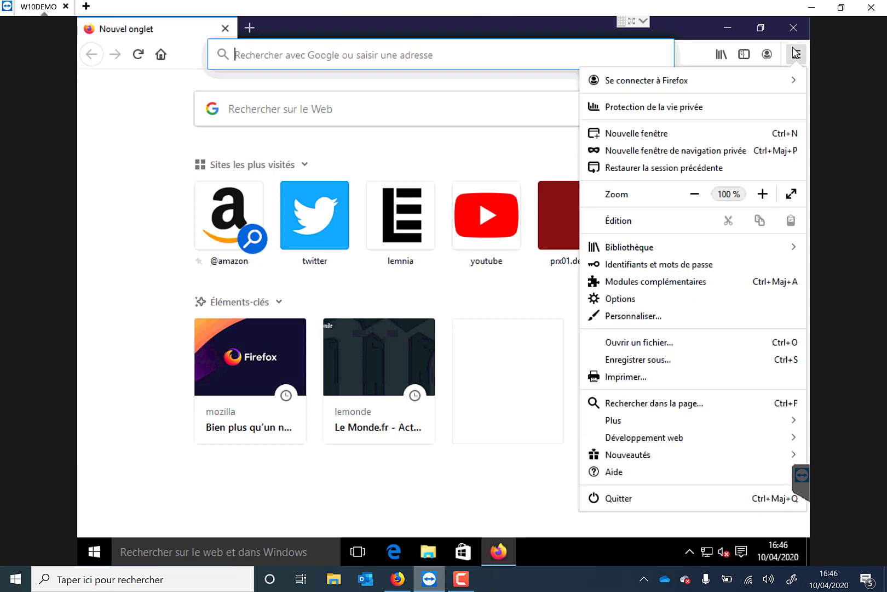
{"action": "left_click", "coordinate": [633, 299]}
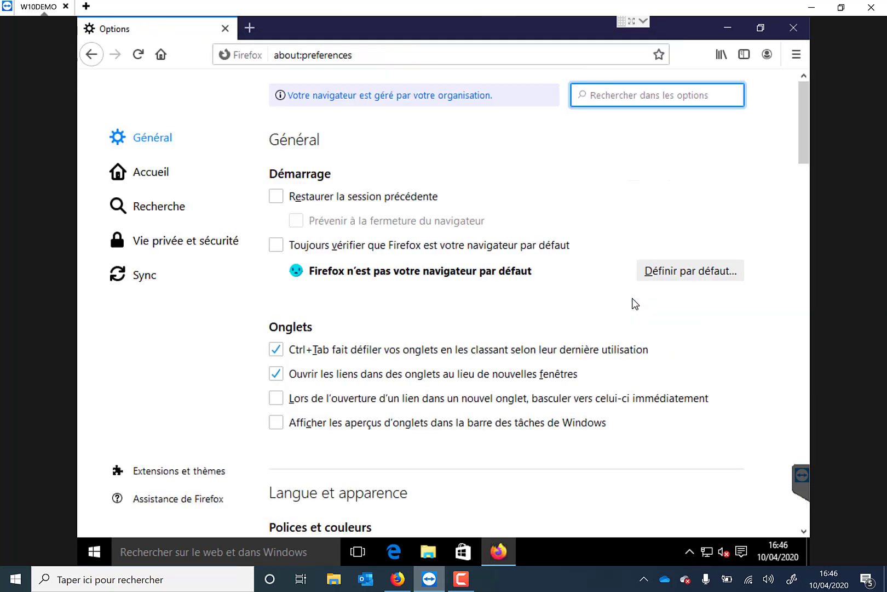
{"action": "type", "text": "proxy"}
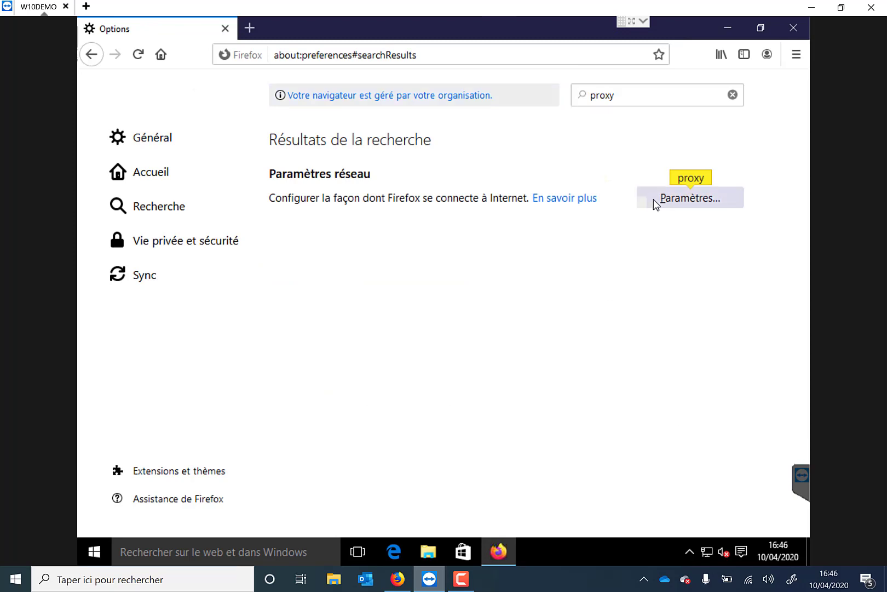
{"action": "left_click", "coordinate": [653, 199]}
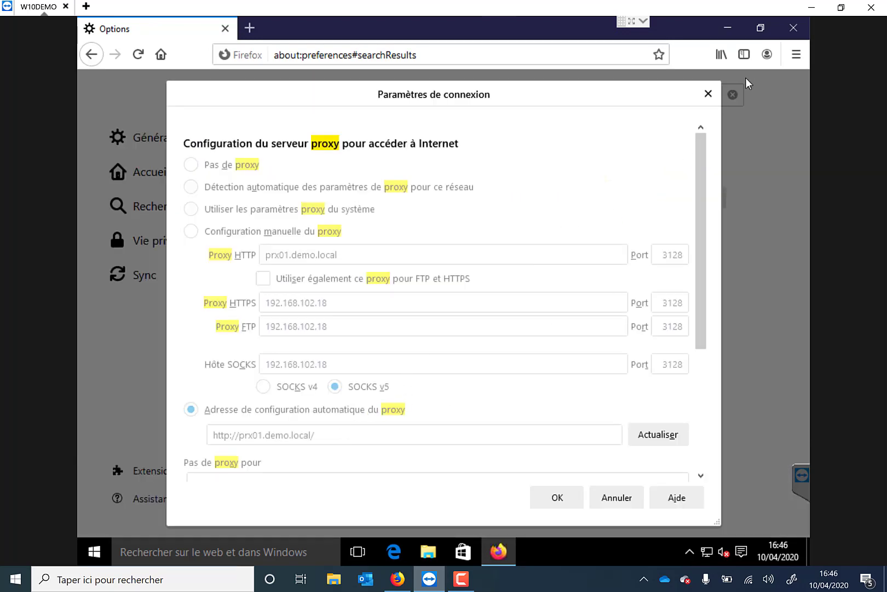
{"action": "left_click", "coordinate": [707, 95]}
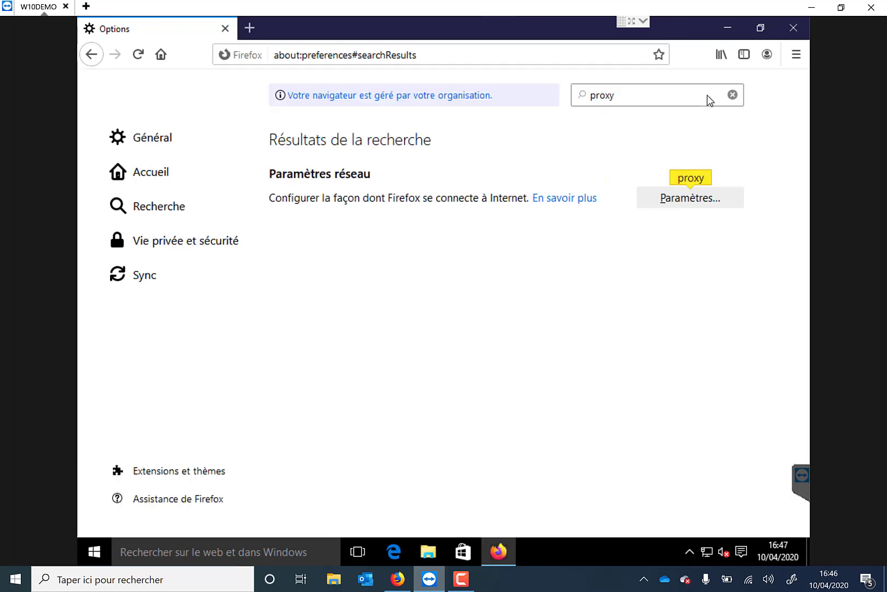
Step: Request foutlamoila.com in a new browser tab to test the filtering for uservip
{"action": "left_click", "coordinate": [246, 30]}
{"action": "type", "text": "f"}
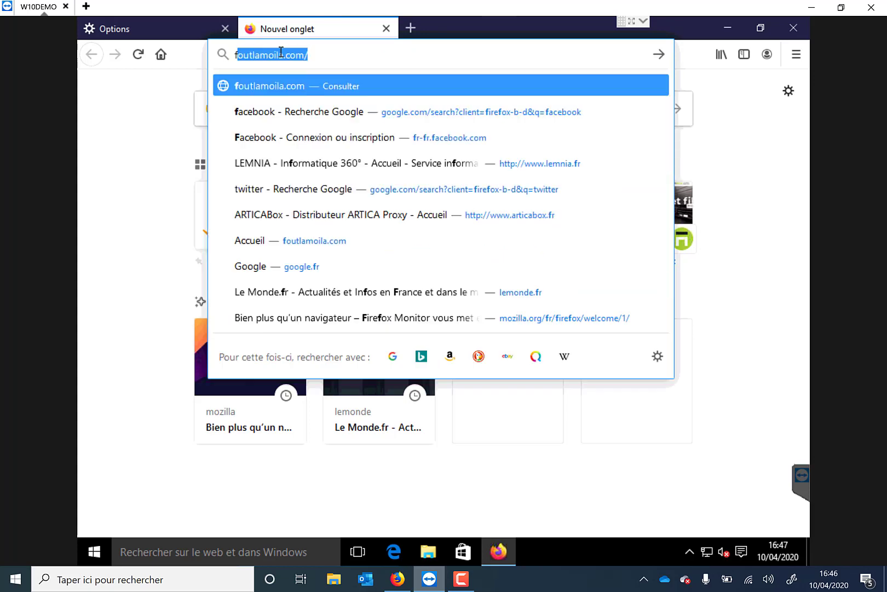
{"action": "type", "text": "outlamoia"}
{"action": "key", "text": "Return"}
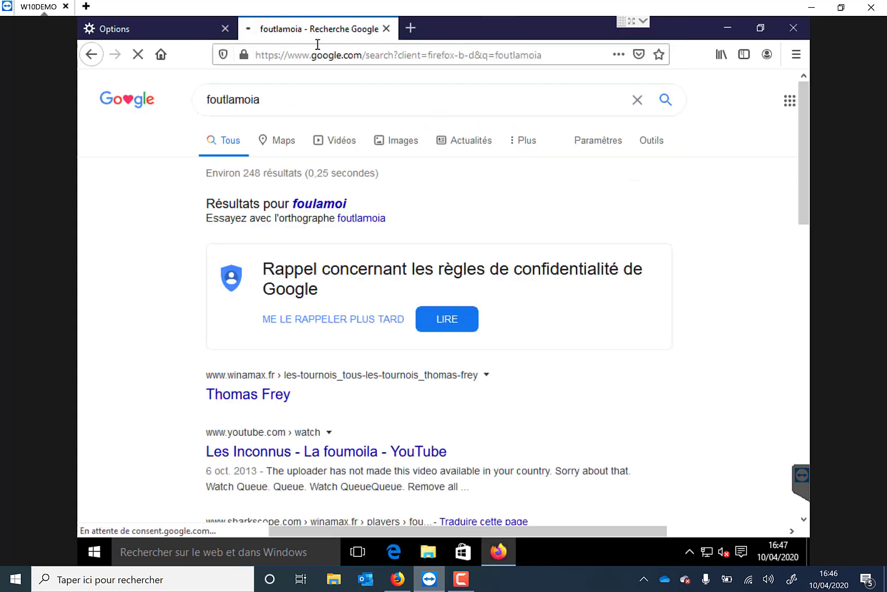
{"action": "left_click", "coordinate": [319, 54]}
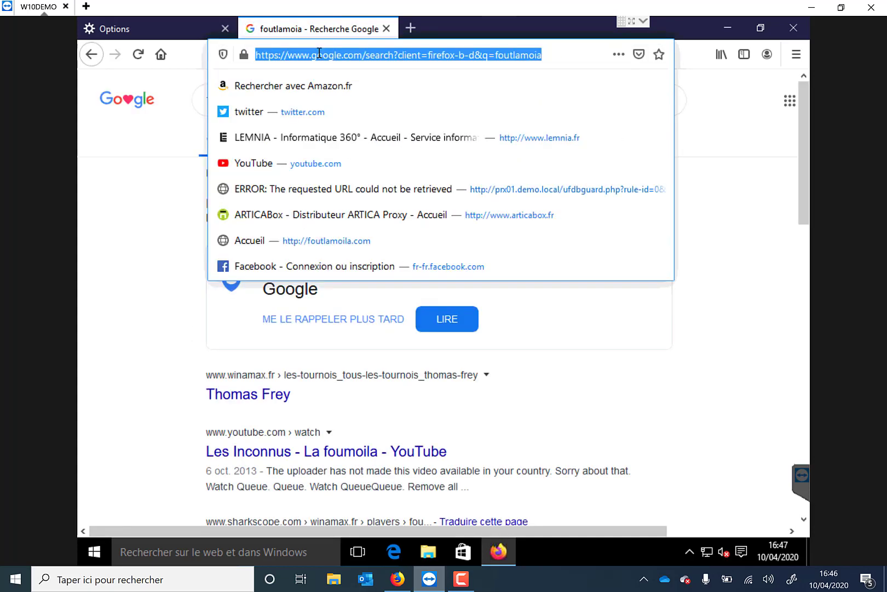
{"action": "type", "text": "foutlamoial"}
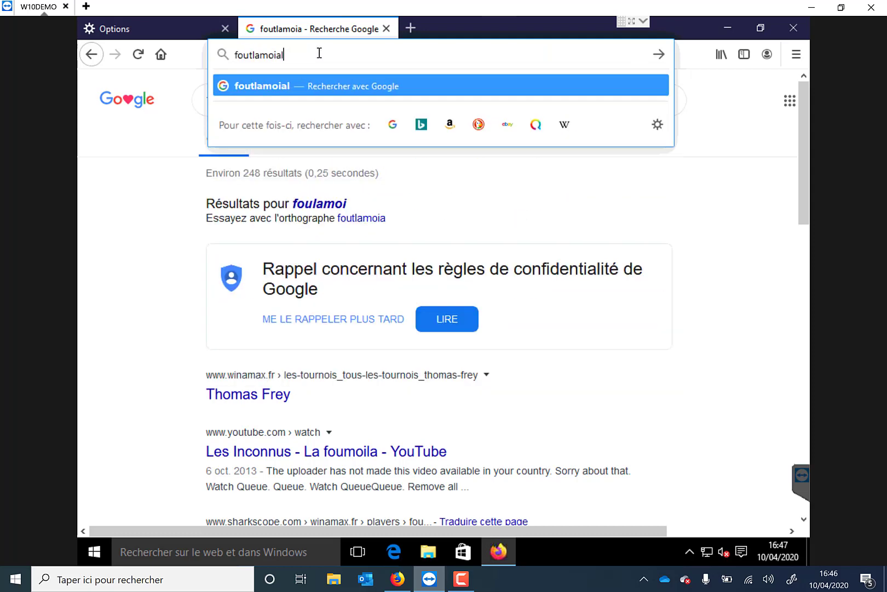
{"action": "key", "text": "BackSpace"}
{"action": "key", "text": "BackSpace"}
{"action": "type", "text": "la.com/"}
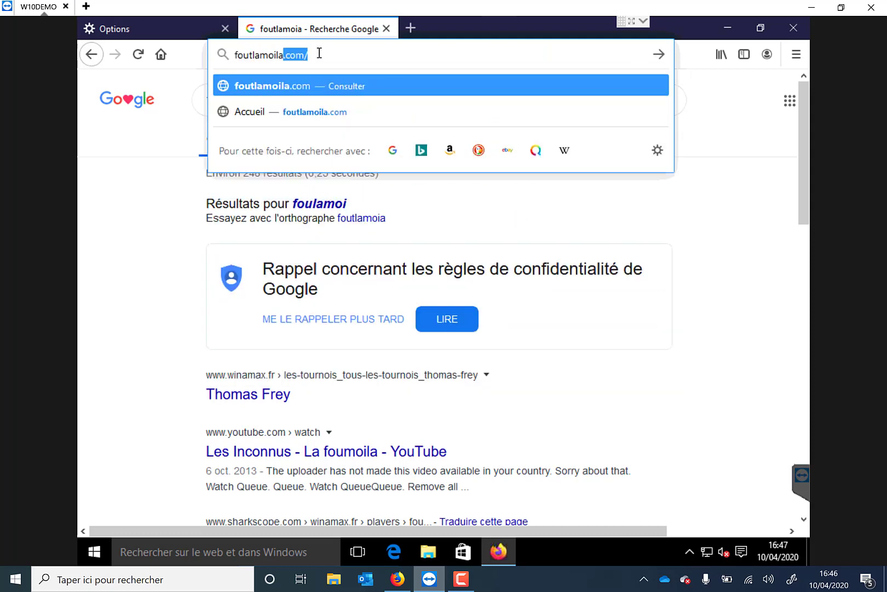
{"action": "key", "text": "Return"}
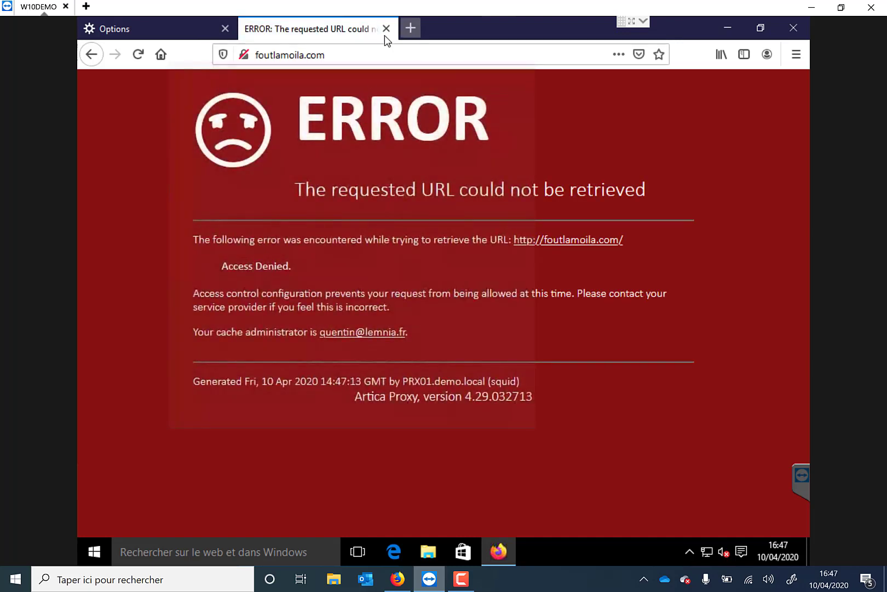
Step: Search for facebook in another new tab and open the Facebook login page from the results
{"action": "key", "text": "ctrl+t"}
{"action": "left_click", "coordinate": [356, 54]}
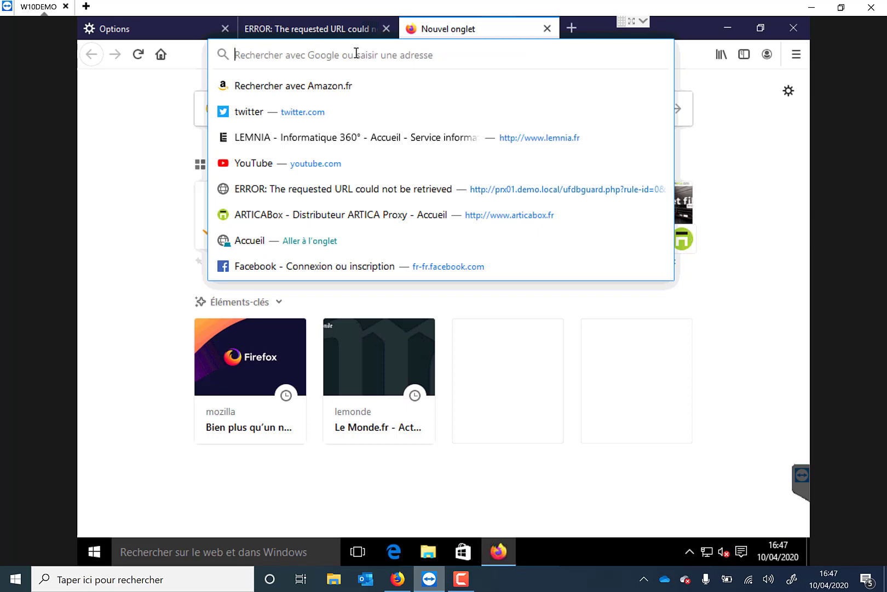
{"action": "type", "text": "facebook"}
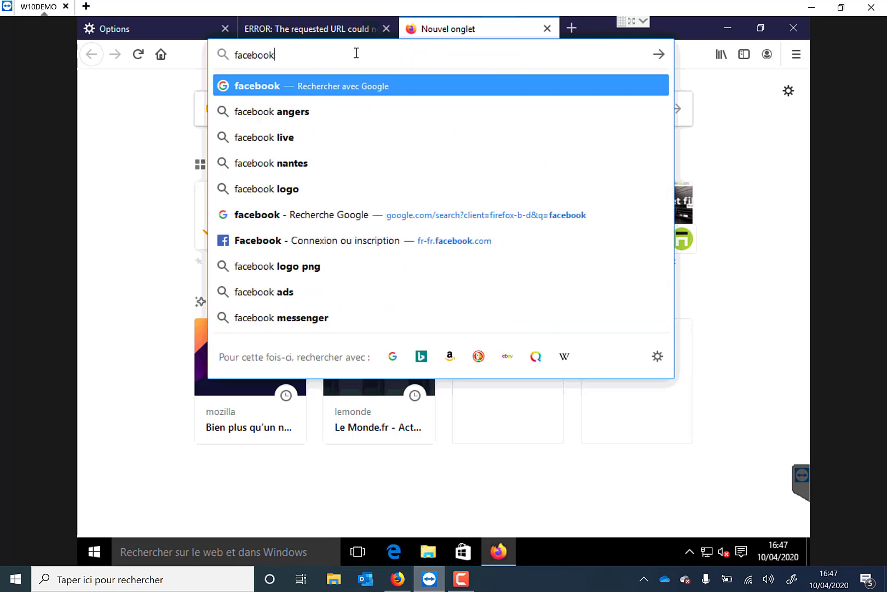
{"action": "key", "text": "Return"}
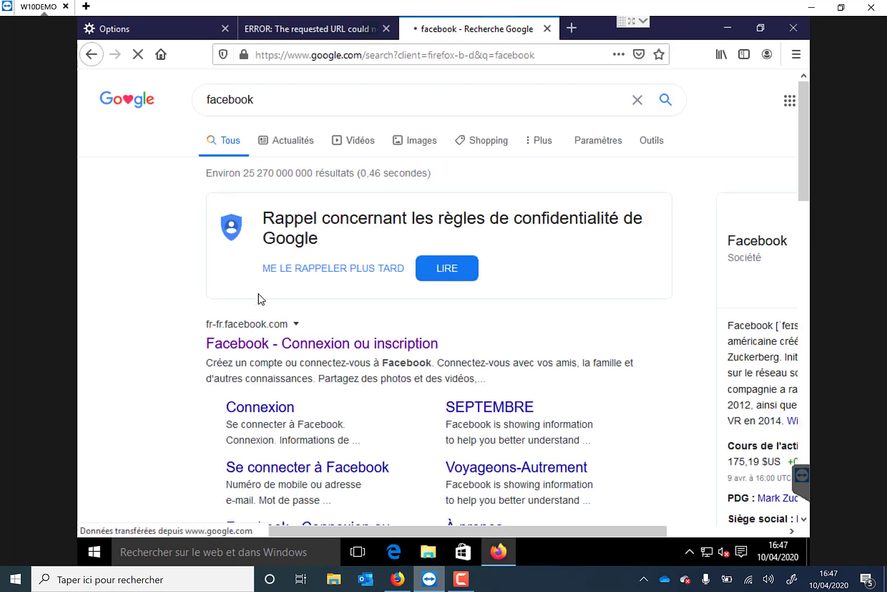
{"action": "left_click", "coordinate": [263, 346]}
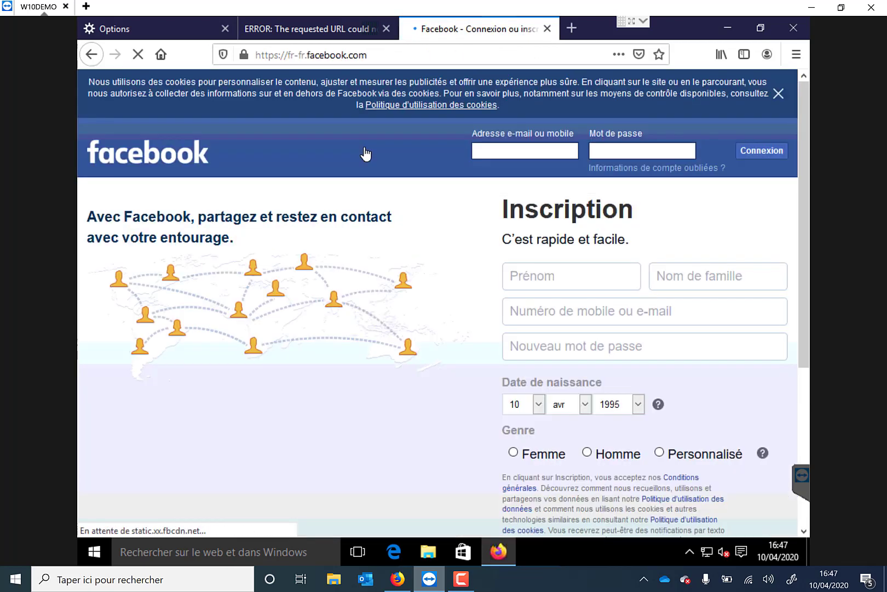
Step: Request twitter.com in a further new tab to test its filtering for uservip
{"action": "left_click", "coordinate": [572, 28]}
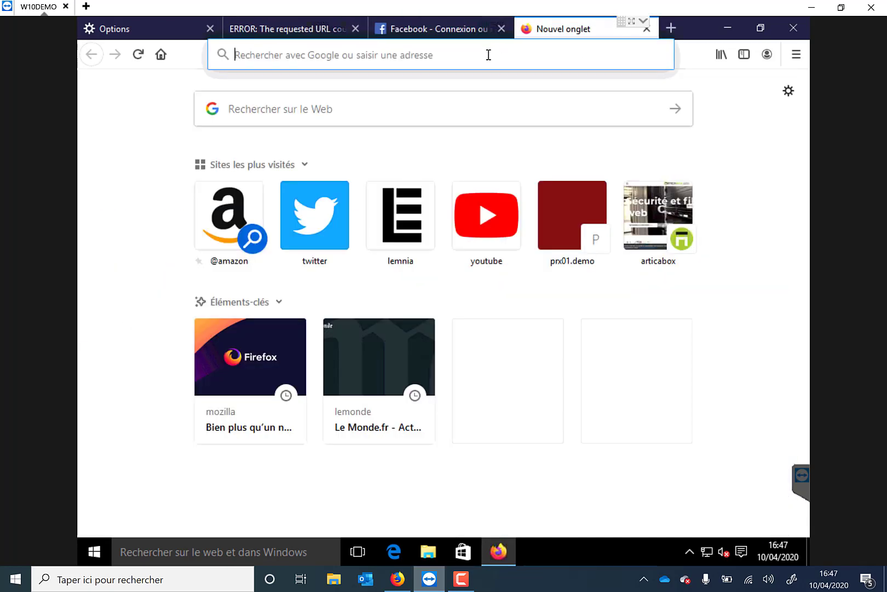
{"action": "left_click", "coordinate": [487, 56]}
{"action": "type", "text": "twitter.com/"}
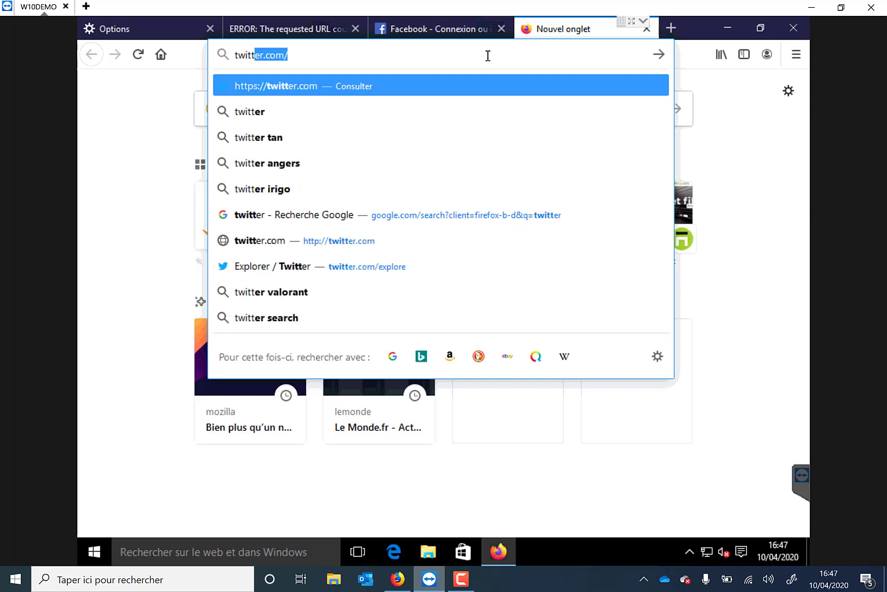
{"action": "key", "text": "Return"}
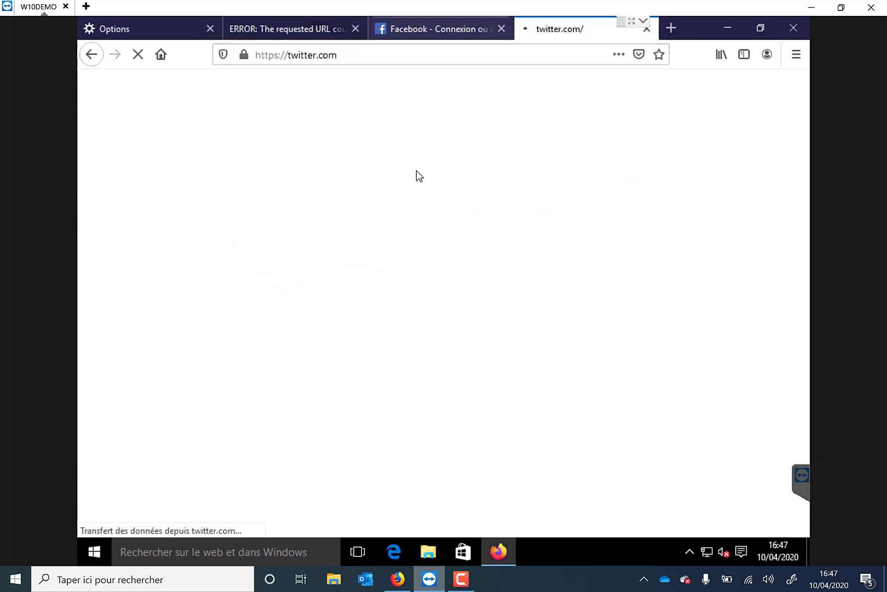